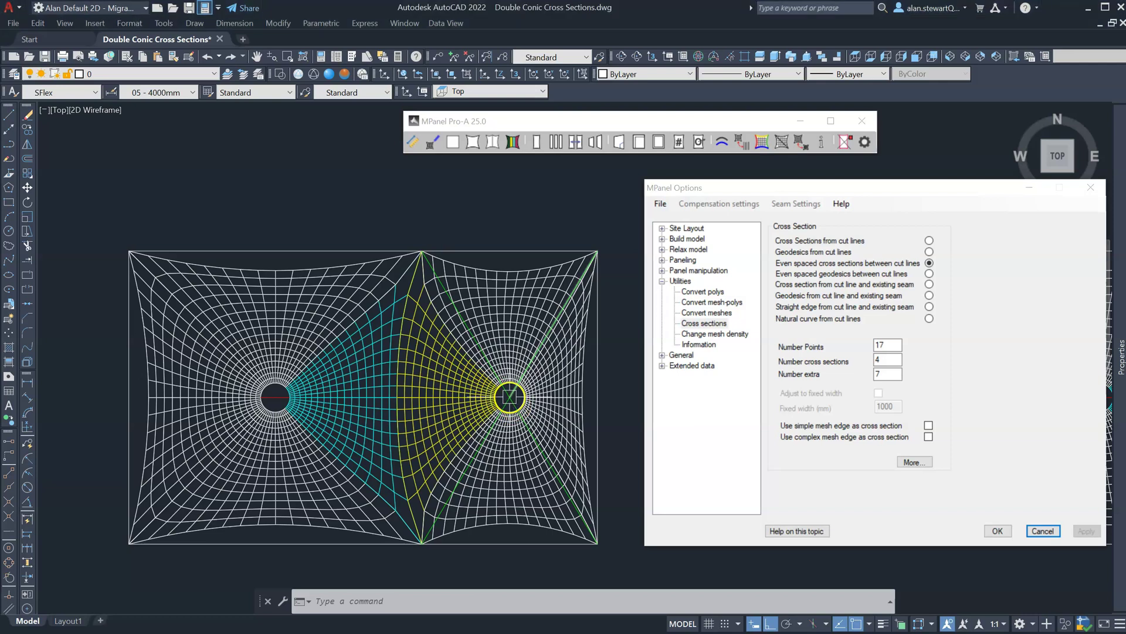
- Select, then deselect, the green cut line and begin a crossing window over the right mesh half
{"action": "left_click", "coordinate": [510, 397]}
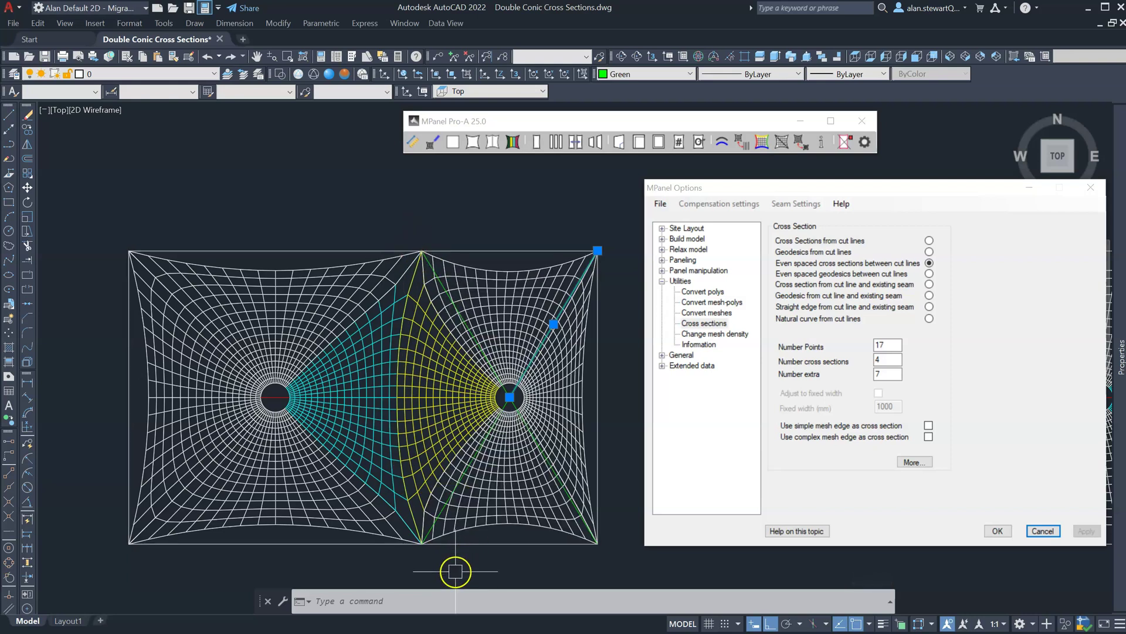
{"action": "key", "text": "Escape"}
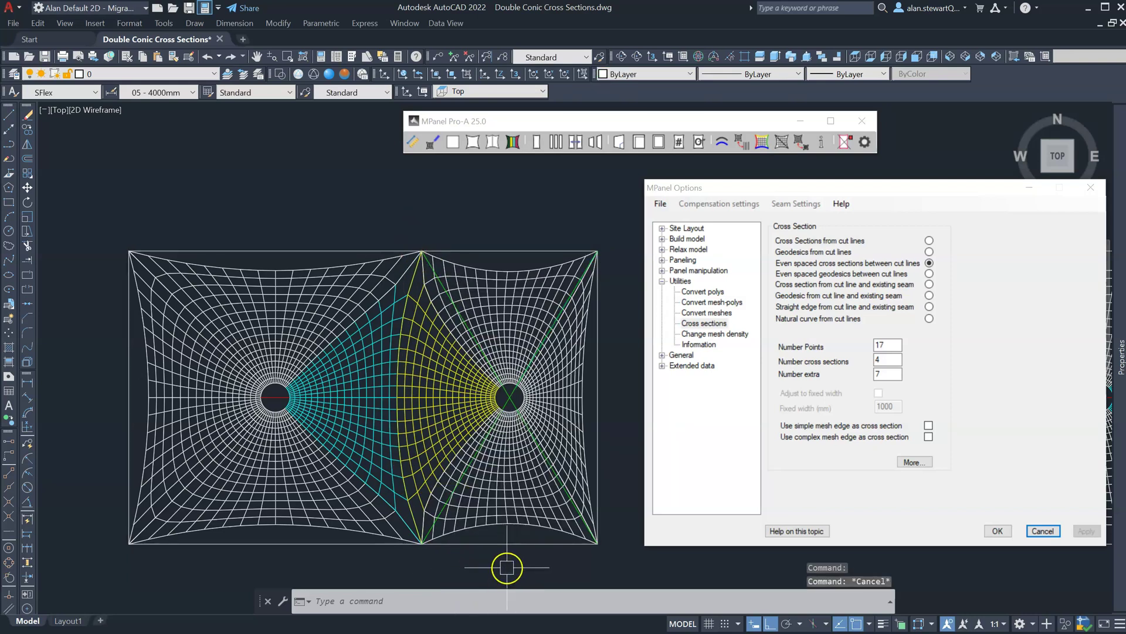
{"action": "scroll", "coordinate": [508, 442], "scroll_direction": "up", "scroll_amount": 2}
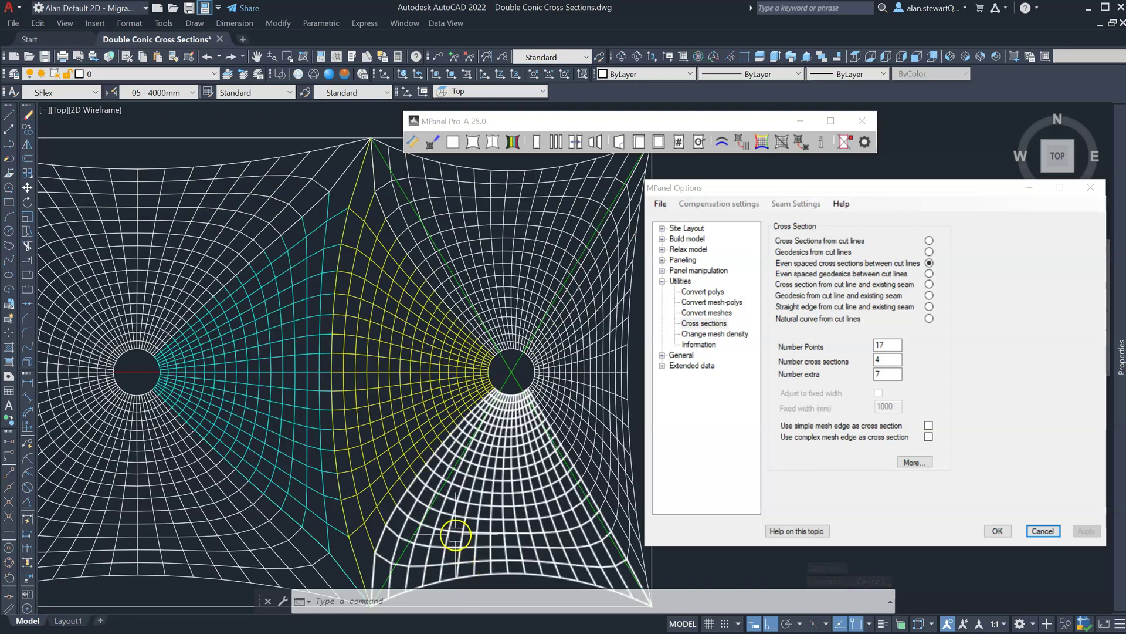
{"action": "scroll", "coordinate": [452, 533], "scroll_direction": "down", "scroll_amount": 3}
{"action": "scroll", "coordinate": [458, 549], "scroll_direction": "up", "scroll_amount": 5}
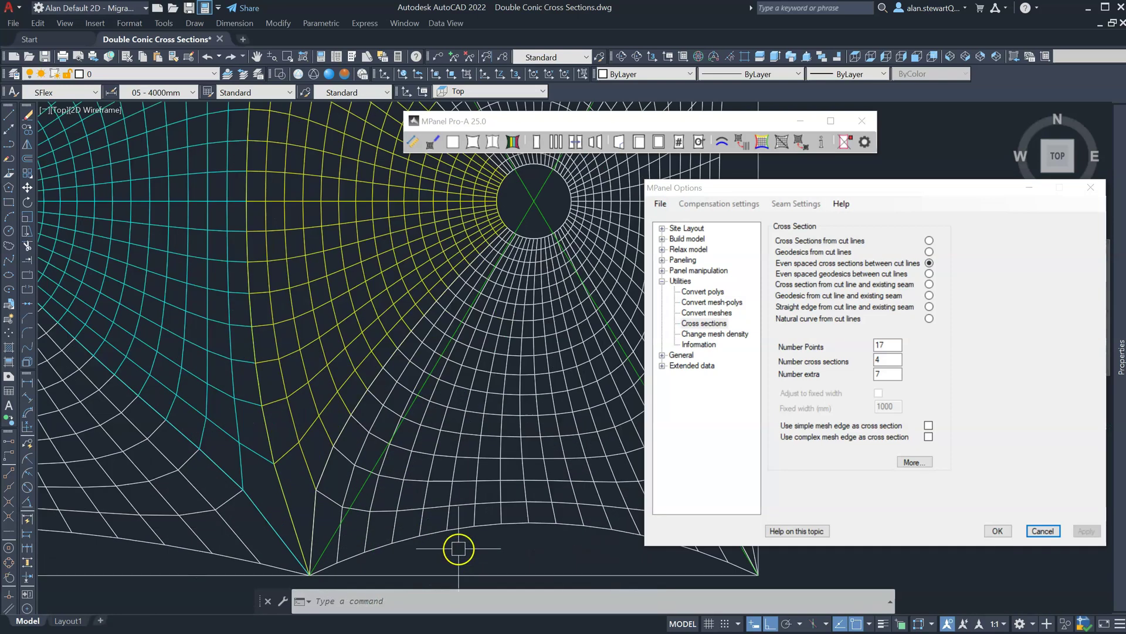
{"action": "left_click", "coordinate": [458, 549]}
{"action": "scroll", "coordinate": [458, 545], "scroll_direction": "down", "scroll_amount": 5}
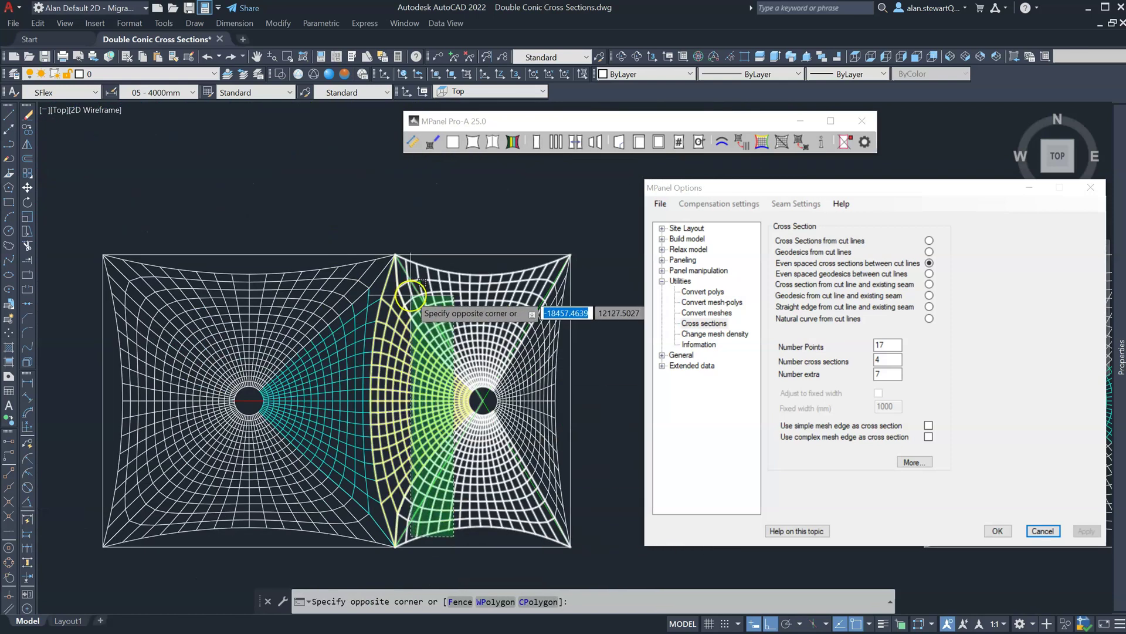
- Run MPanel Cross section on the selected right mesh half and accept the reversed cut lines warning
{"action": "left_click", "coordinate": [410, 295]}
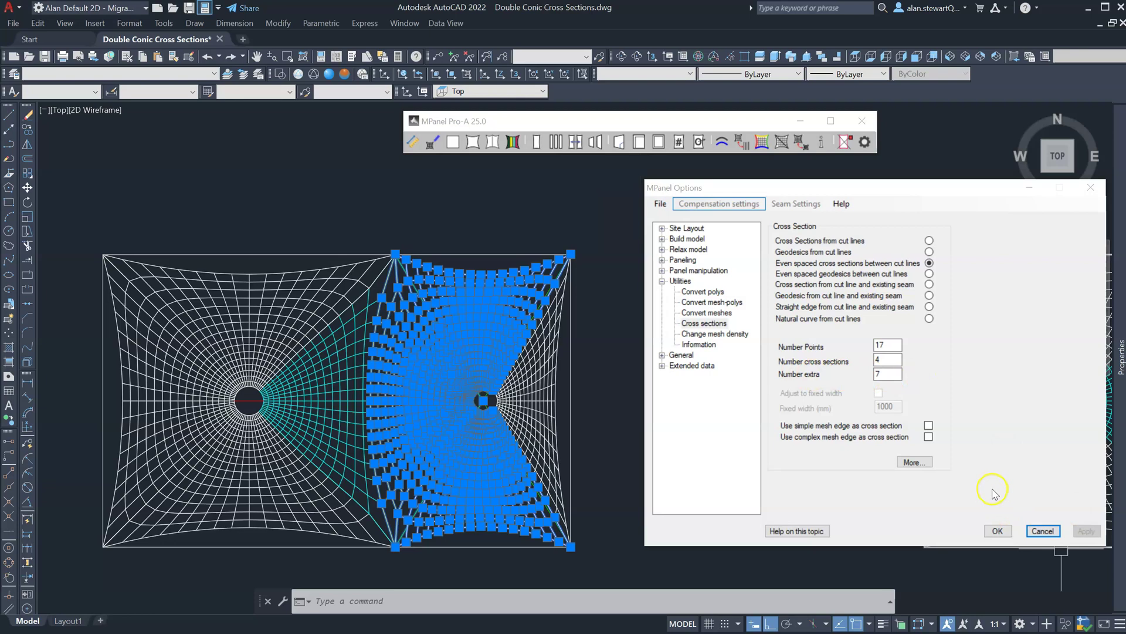
{"action": "left_click", "coordinate": [772, 124]}
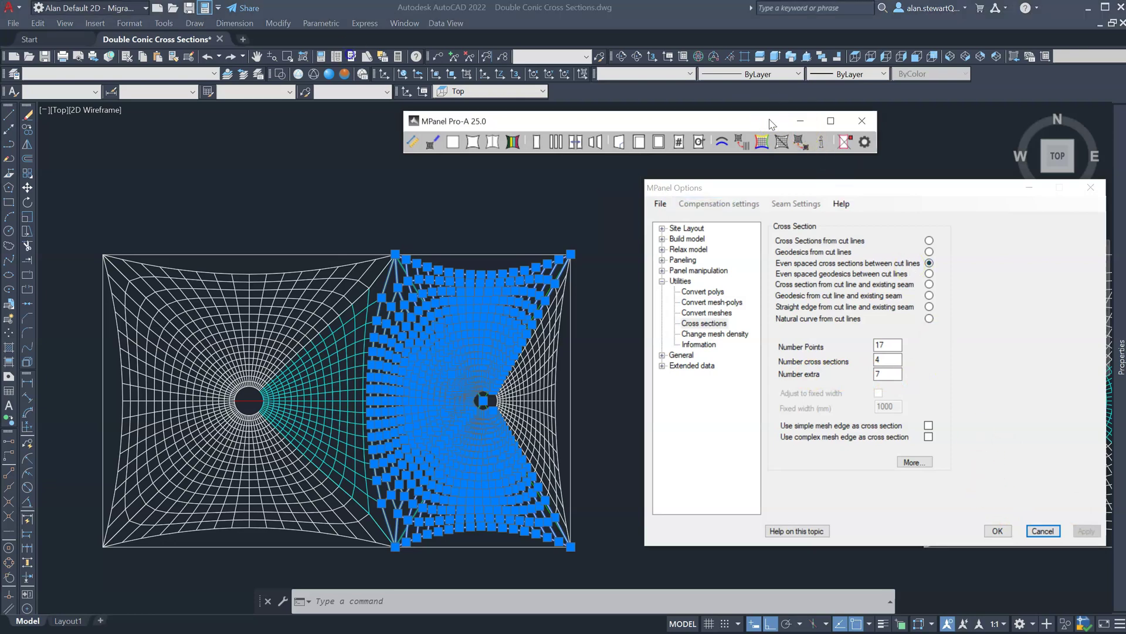
{"action": "left_click", "coordinate": [786, 142]}
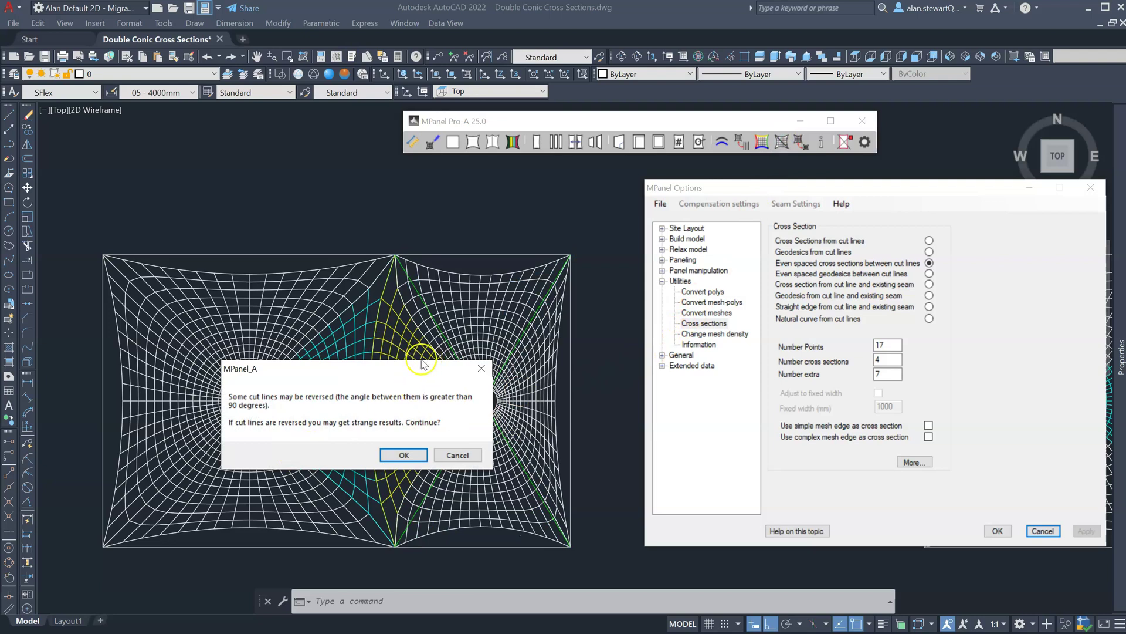
{"action": "mouse_move", "coordinate": [388, 368]}
{"action": "left_mouse_down"}
{"action": "mouse_move", "coordinate": [90, 221]}
{"action": "mouse_move", "coordinate": [223, 111]}
{"action": "left_mouse_up"}
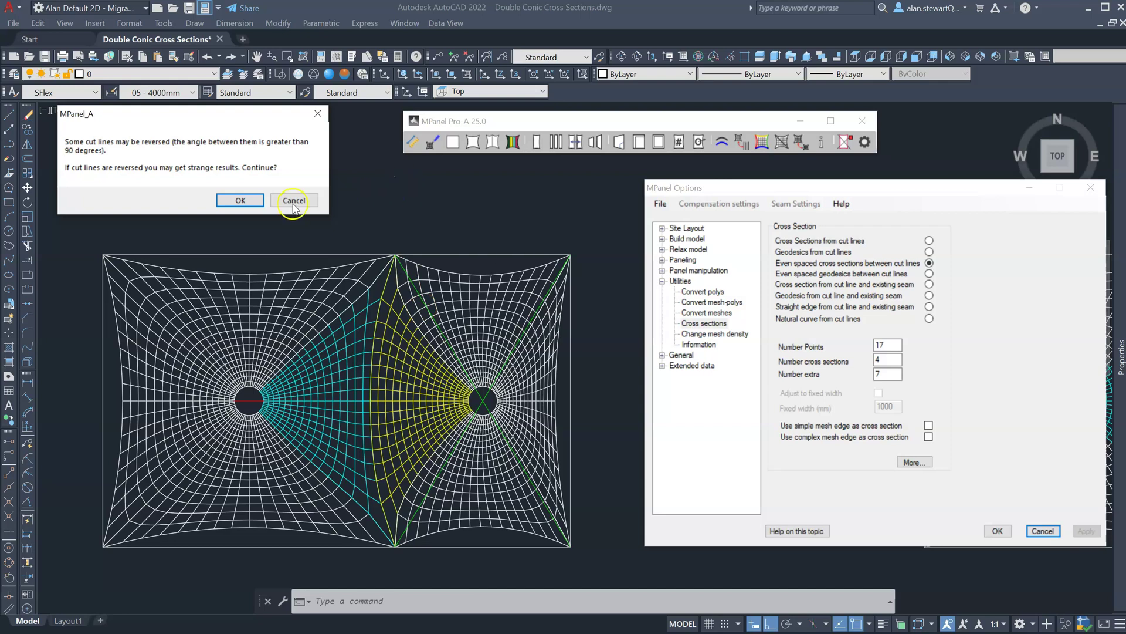
{"action": "left_click", "coordinate": [234, 199]}
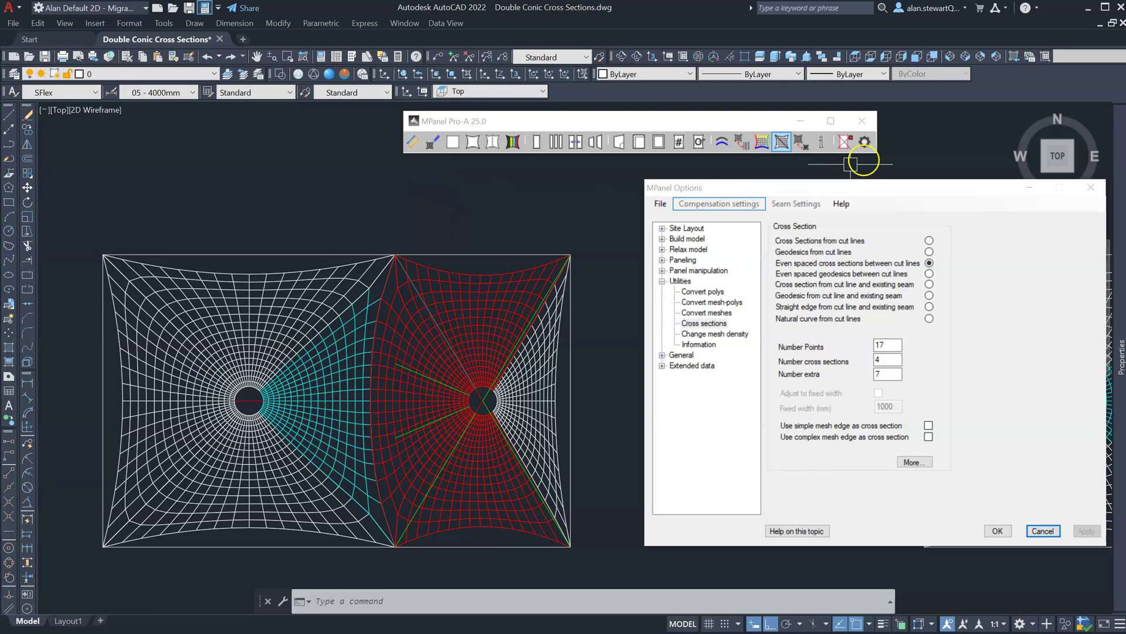
- Delete the red rebuilt mesh, keeping the green cut lines, and zoom to the second layout
{"action": "left_click", "coordinate": [844, 143]}
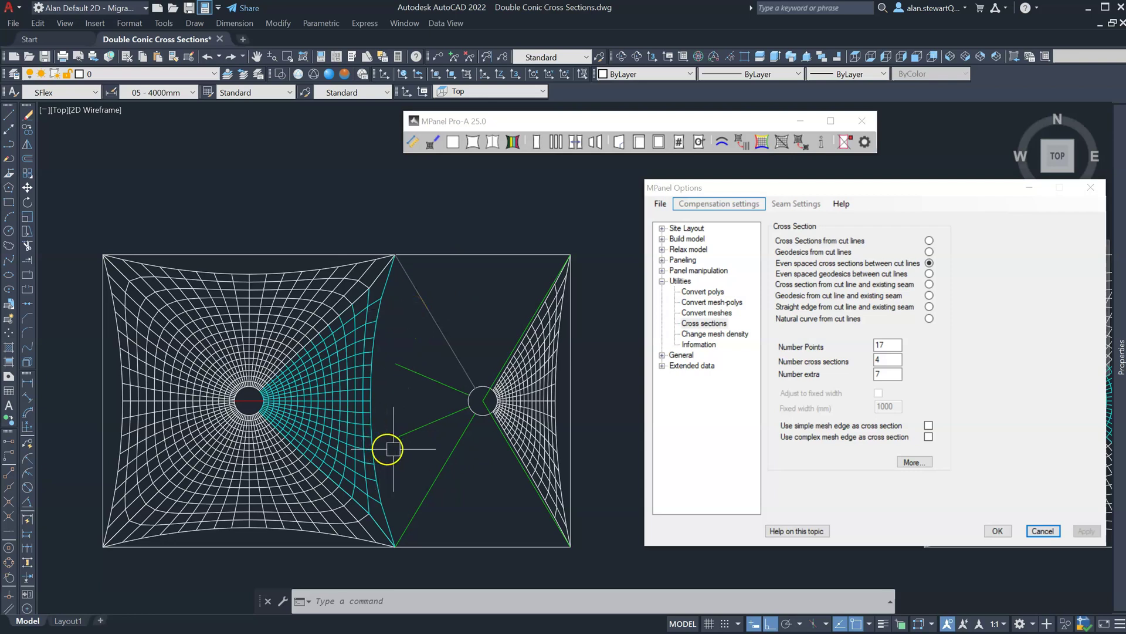
{"action": "scroll", "coordinate": [415, 434], "scroll_direction": "up", "scroll_amount": 4}
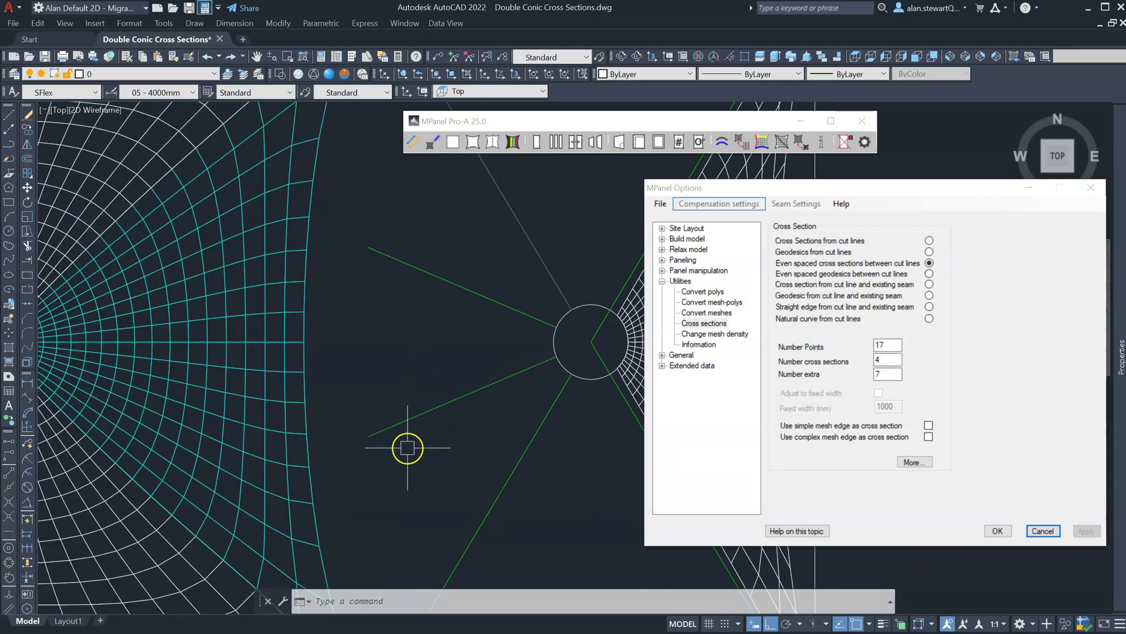
{"action": "scroll", "coordinate": [405, 334], "scroll_direction": "down", "scroll_amount": 4}
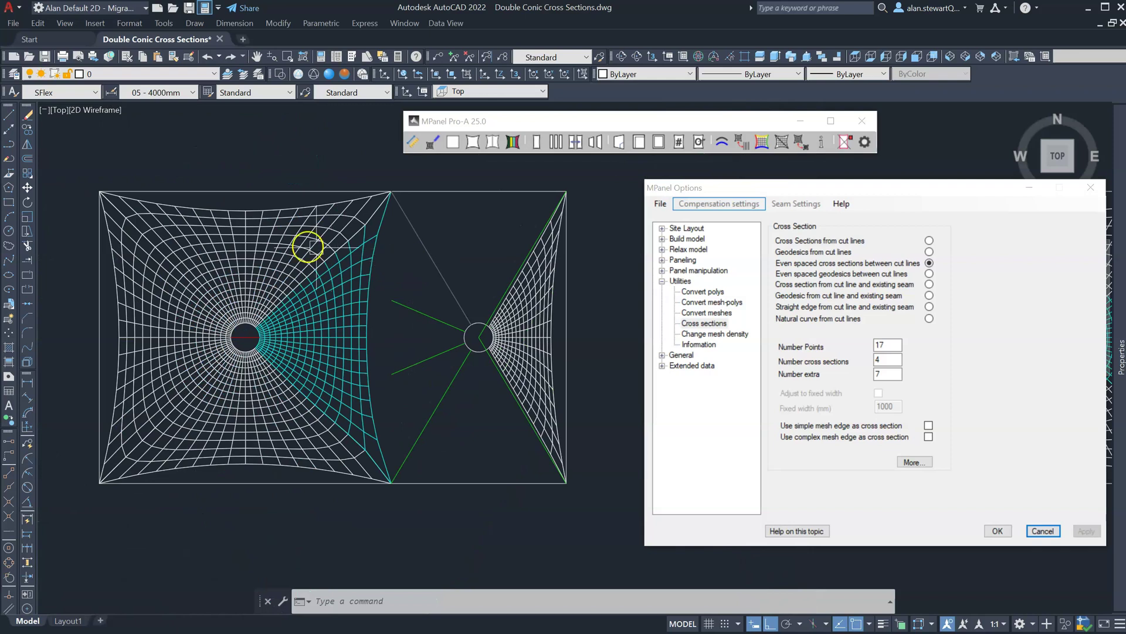
{"action": "scroll", "coordinate": [193, 270], "scroll_direction": "down", "scroll_amount": 6}
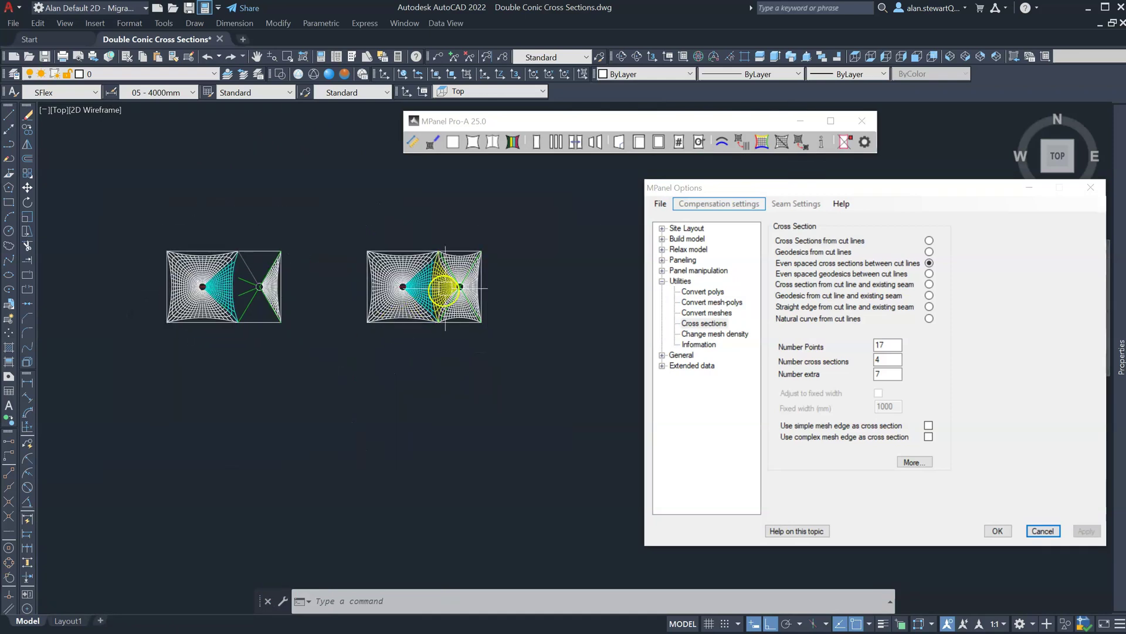
{"action": "scroll", "coordinate": [434, 284], "scroll_direction": "up", "scroll_amount": 8}
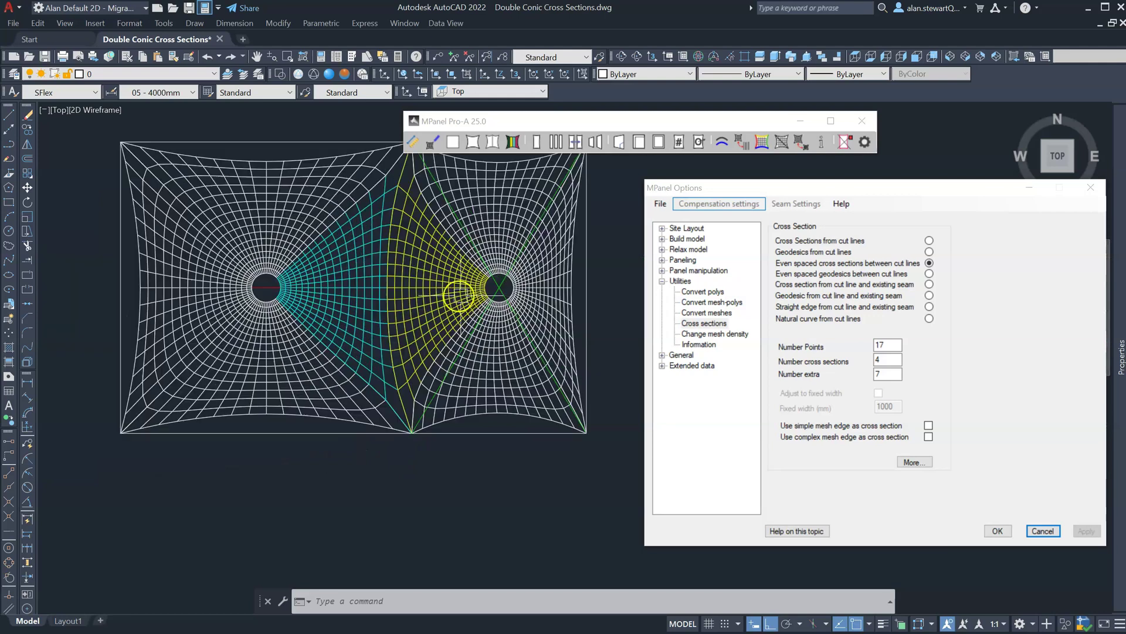
- Scale the green cut lines around the right hole by 1.5 about the hole centre
{"action": "left_click", "coordinate": [487, 293]}
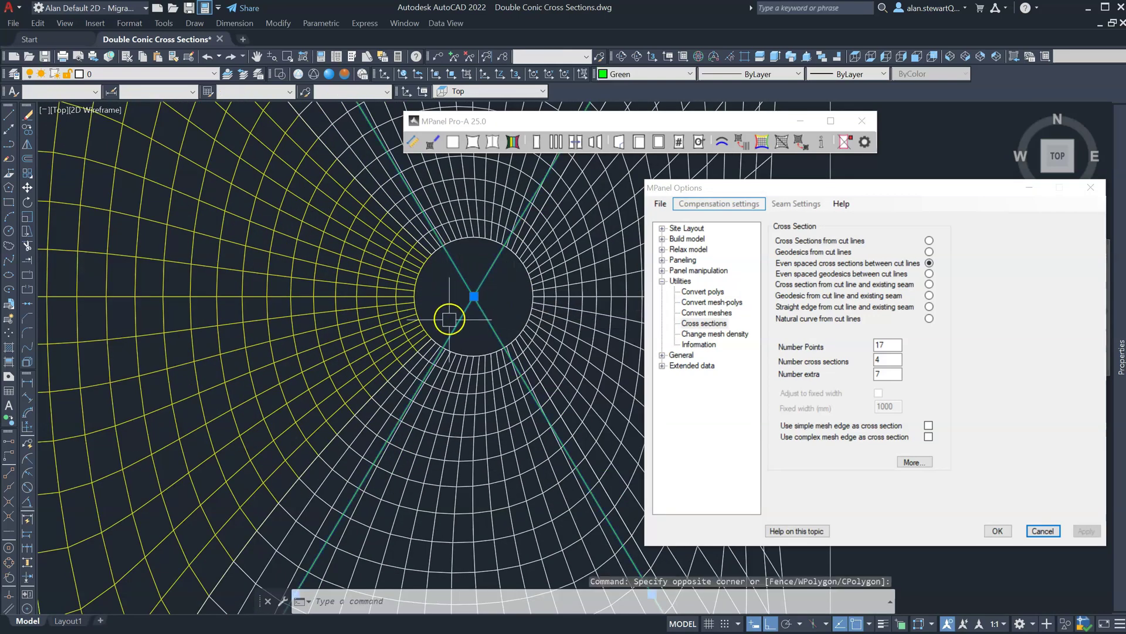
{"action": "scroll", "coordinate": [447, 311], "scroll_direction": "down", "scroll_amount": 8}
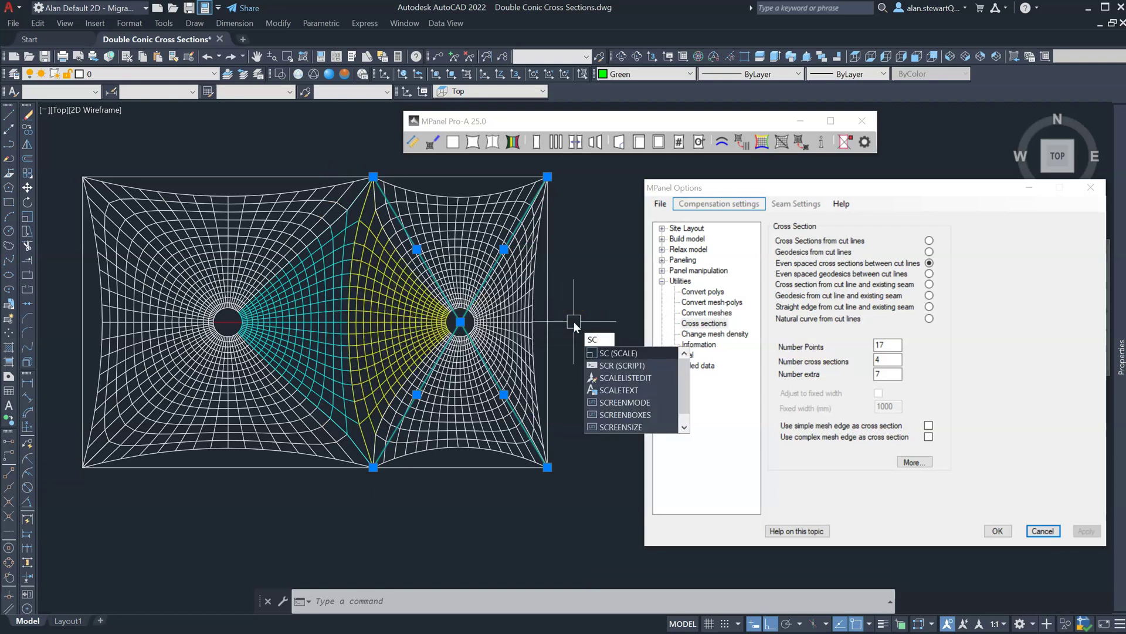
{"action": "key", "text": "Return"}
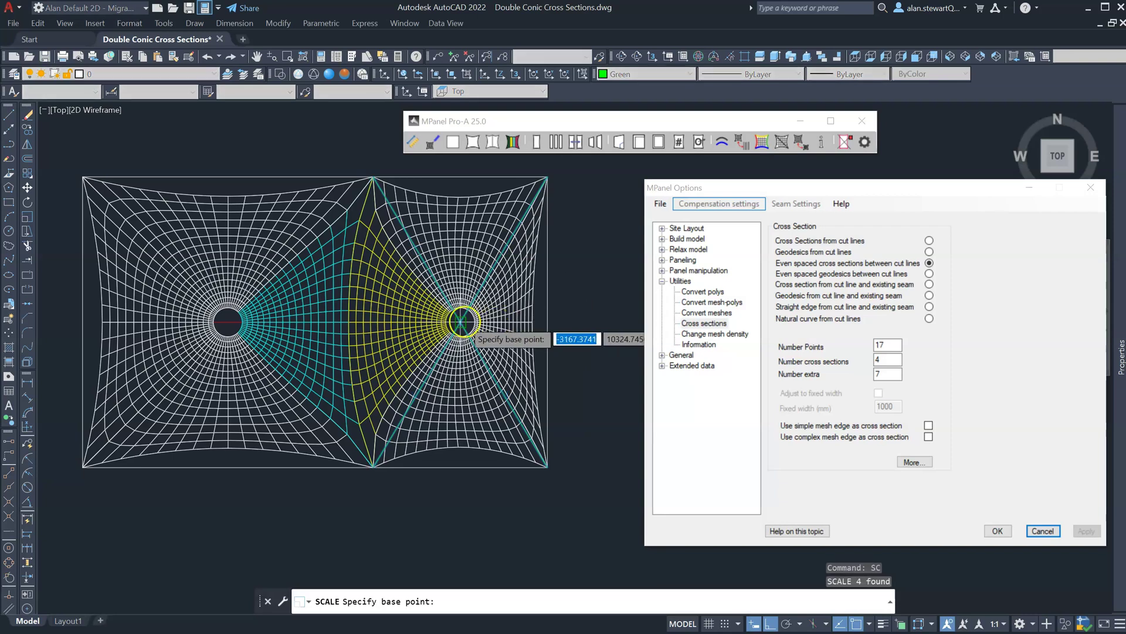
{"action": "left_click", "coordinate": [461, 322]}
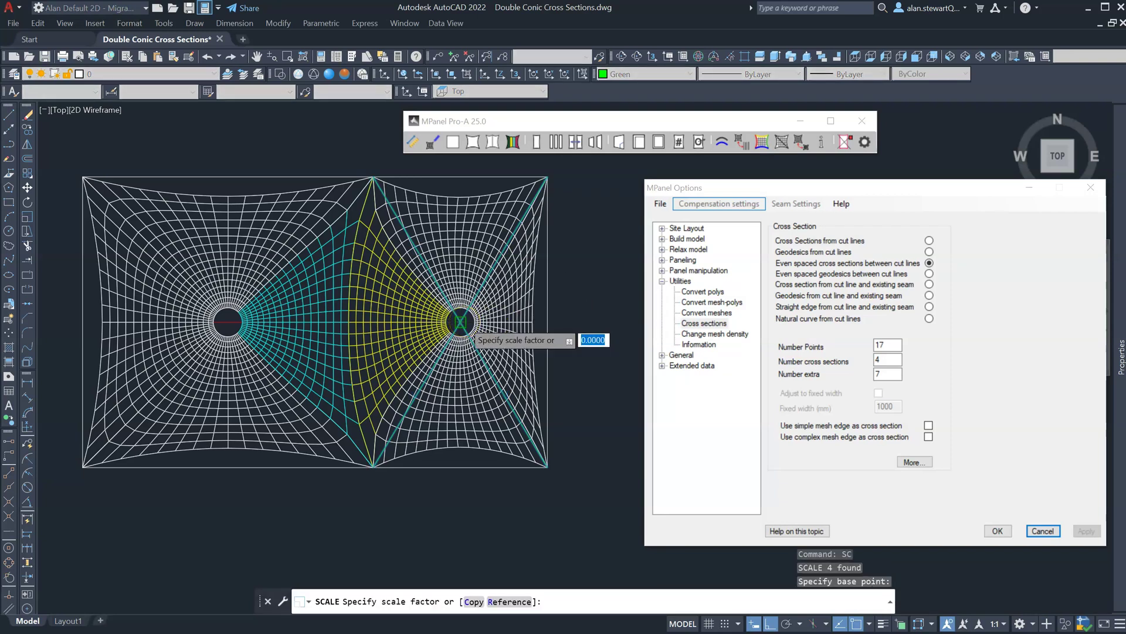
{"action": "type", "text": "1.5"}
{"action": "key", "text": "Return"}
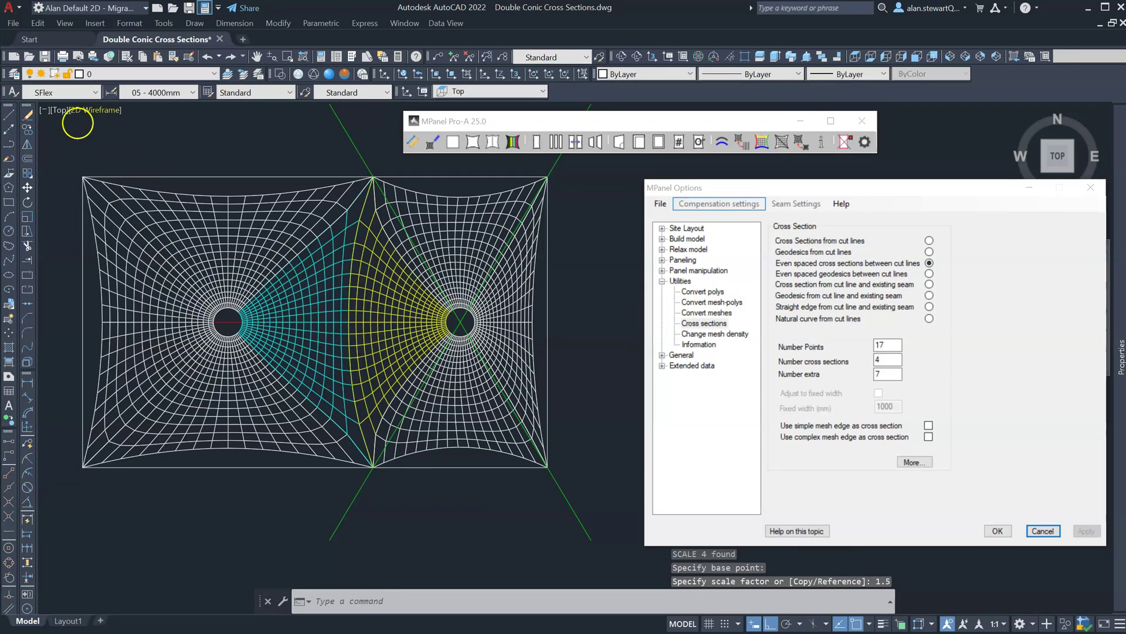
- Draw a temporary vertical line down through the mesh, then erase it
{"action": "left_click", "coordinate": [9, 120]}
{"action": "scroll", "coordinate": [220, 183], "scroll_direction": "down", "scroll_amount": 2}
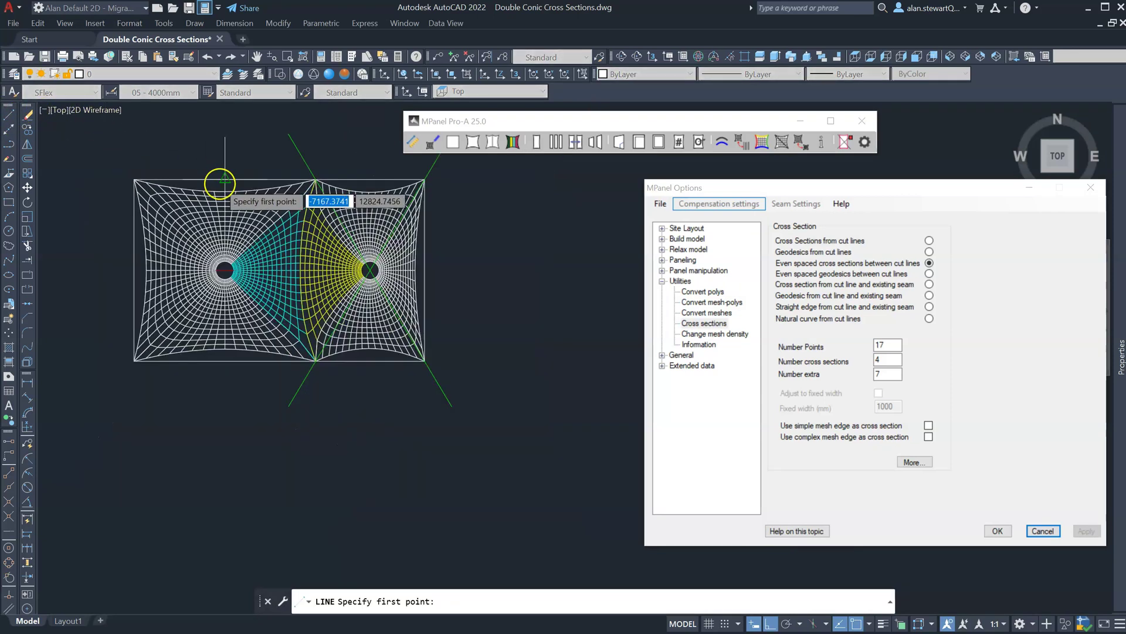
{"action": "left_click", "coordinate": [283, 141]}
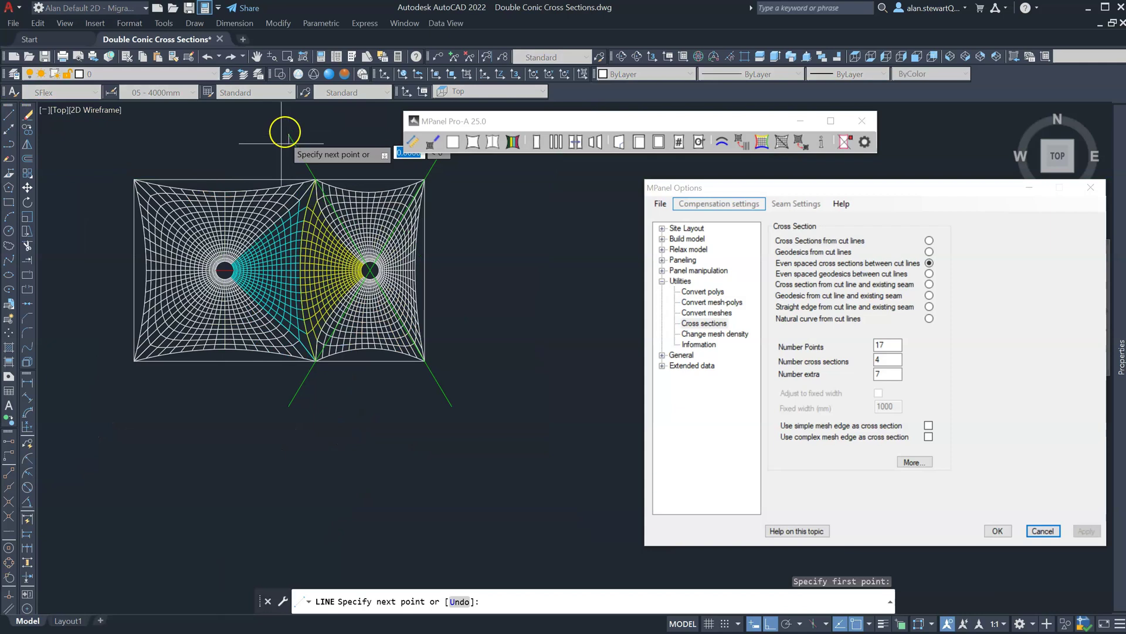
{"action": "left_click", "coordinate": [288, 404]}
{"action": "key", "text": "Return"}
{"action": "scroll", "coordinate": [302, 238], "scroll_direction": "up", "scroll_amount": 5}
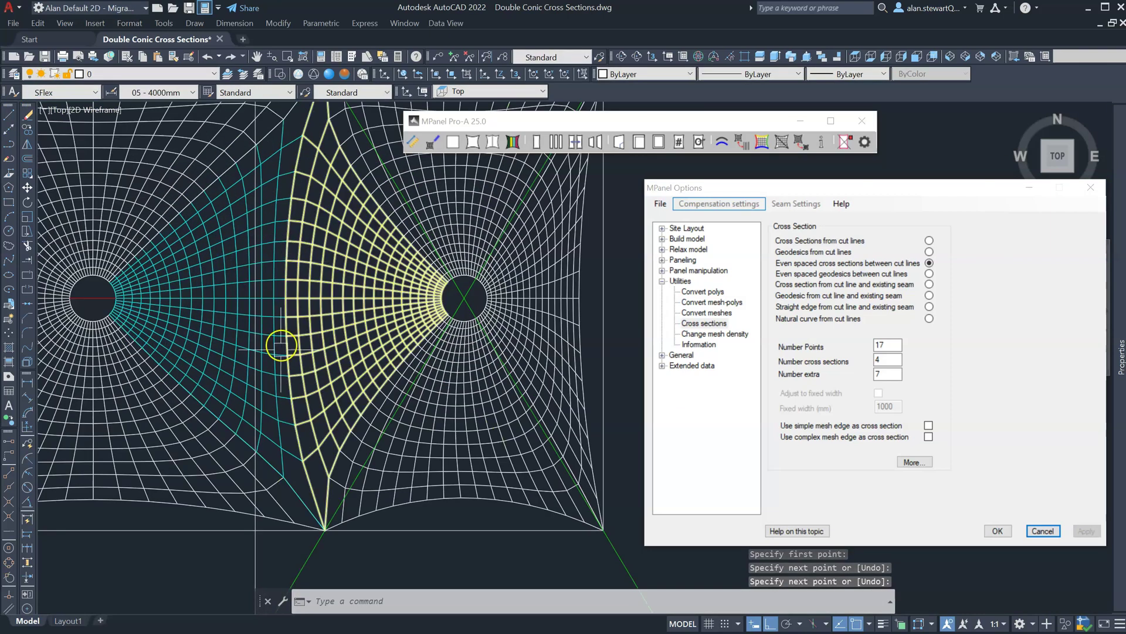
{"action": "scroll", "coordinate": [291, 328], "scroll_direction": "down", "scroll_amount": 2}
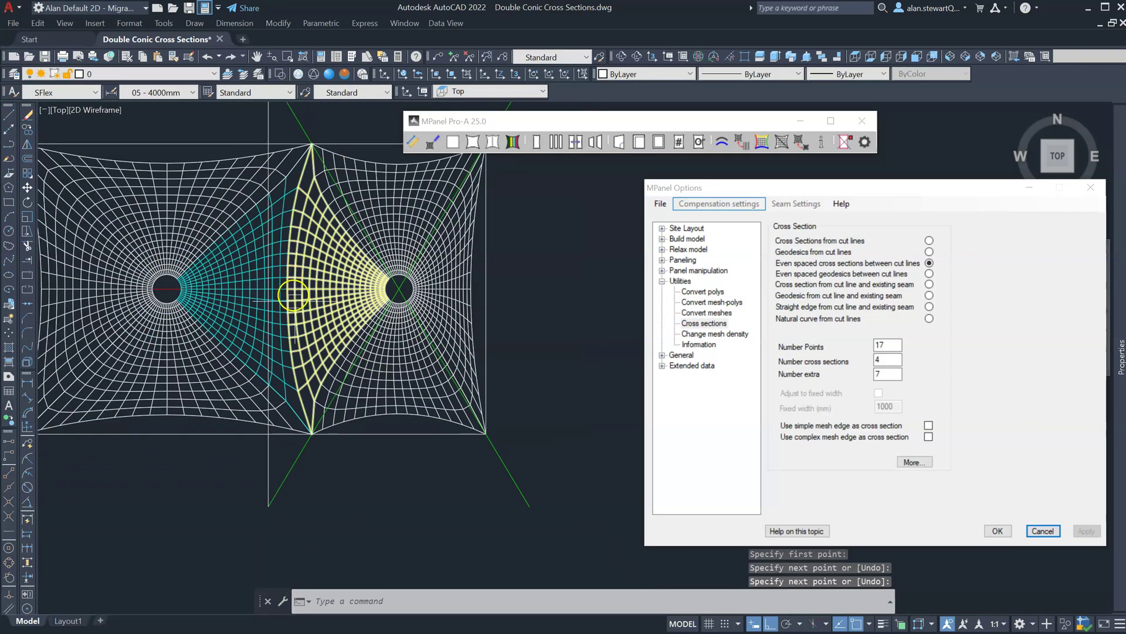
{"action": "left_click", "coordinate": [269, 460]}
{"action": "key", "text": "Delete"}
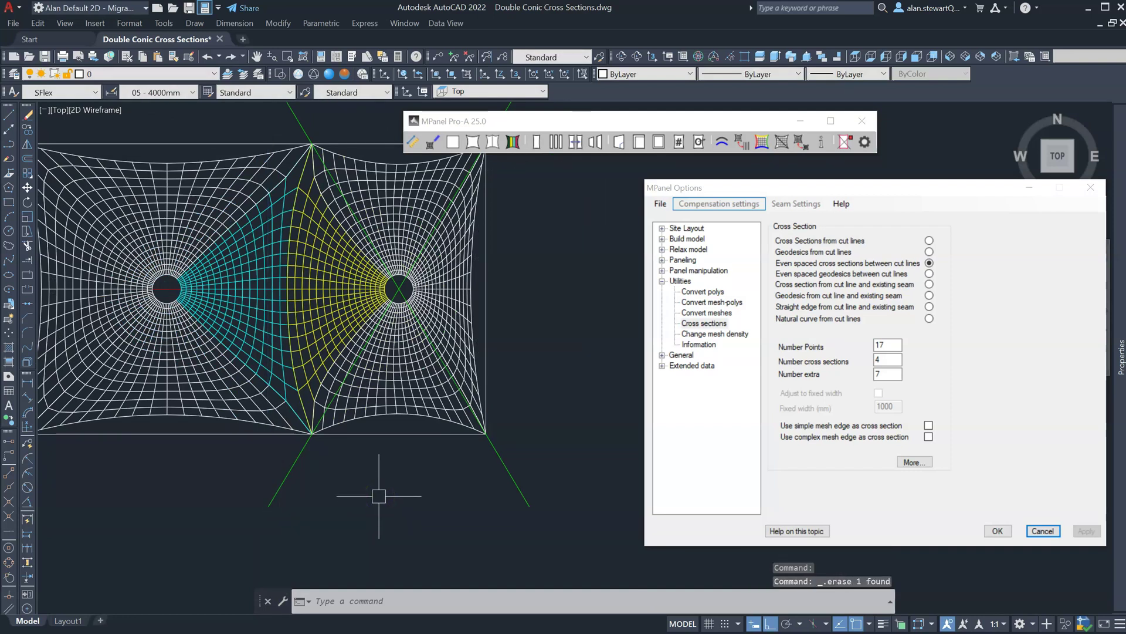
{"action": "scroll", "coordinate": [384, 392], "scroll_direction": "up", "scroll_amount": 2}
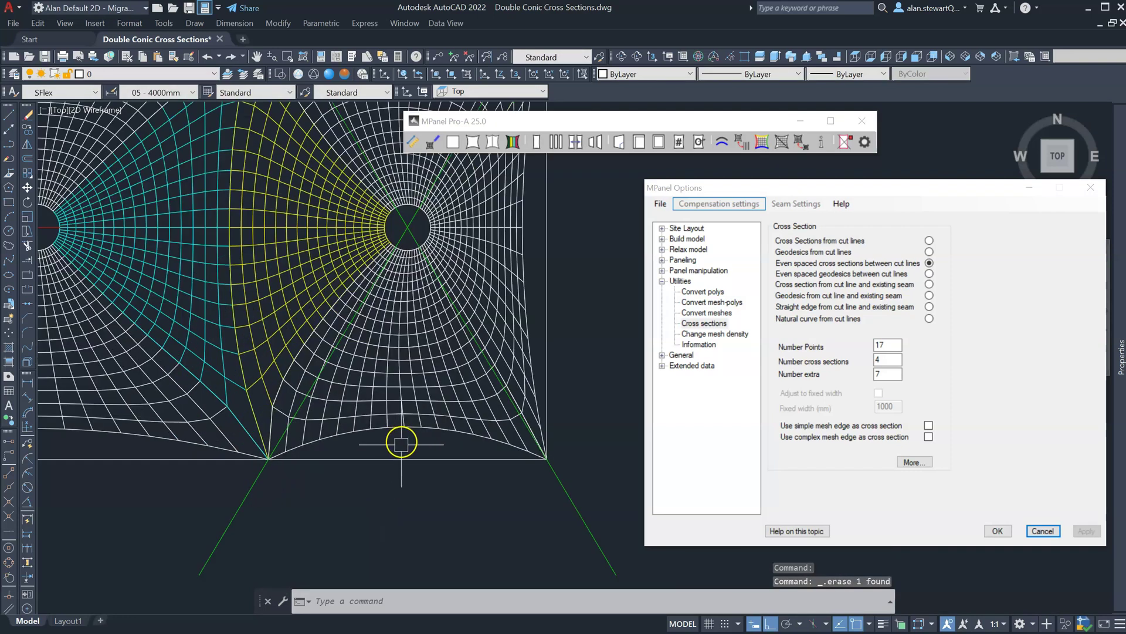
- Regenerate cross sections on the right mesh half, accept the warning, delete the red result, and zoom out
{"action": "left_click", "coordinate": [364, 435]}
{"action": "scroll", "coordinate": [353, 447], "scroll_direction": "down", "scroll_amount": 2}
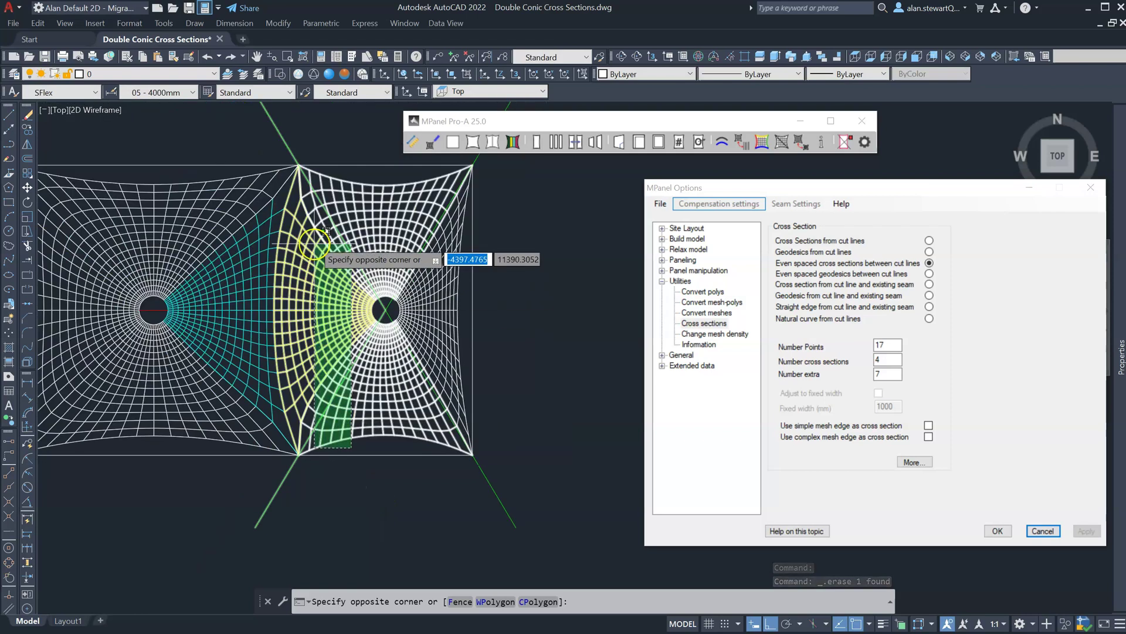
{"action": "left_click", "coordinate": [316, 182]}
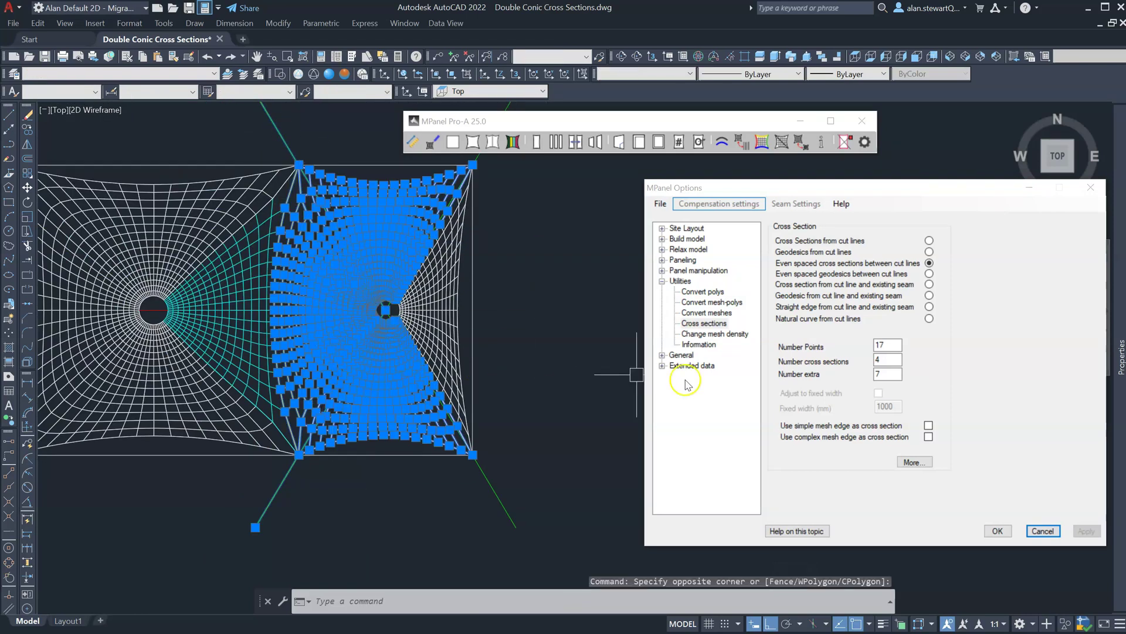
{"action": "left_click", "coordinate": [784, 143]}
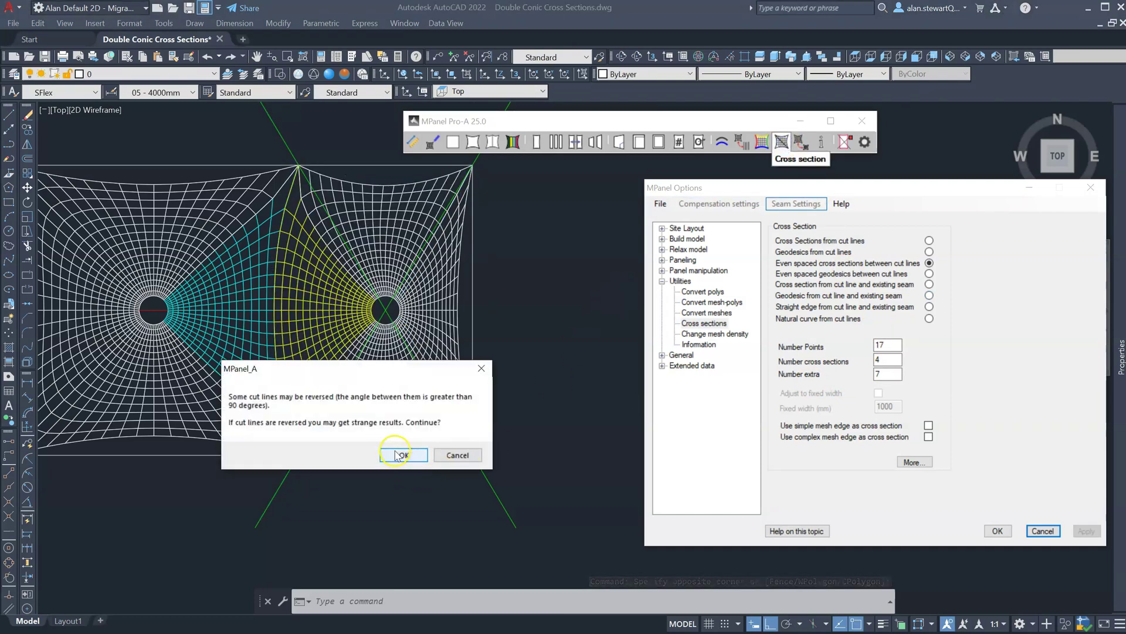
{"action": "left_click", "coordinate": [399, 455]}
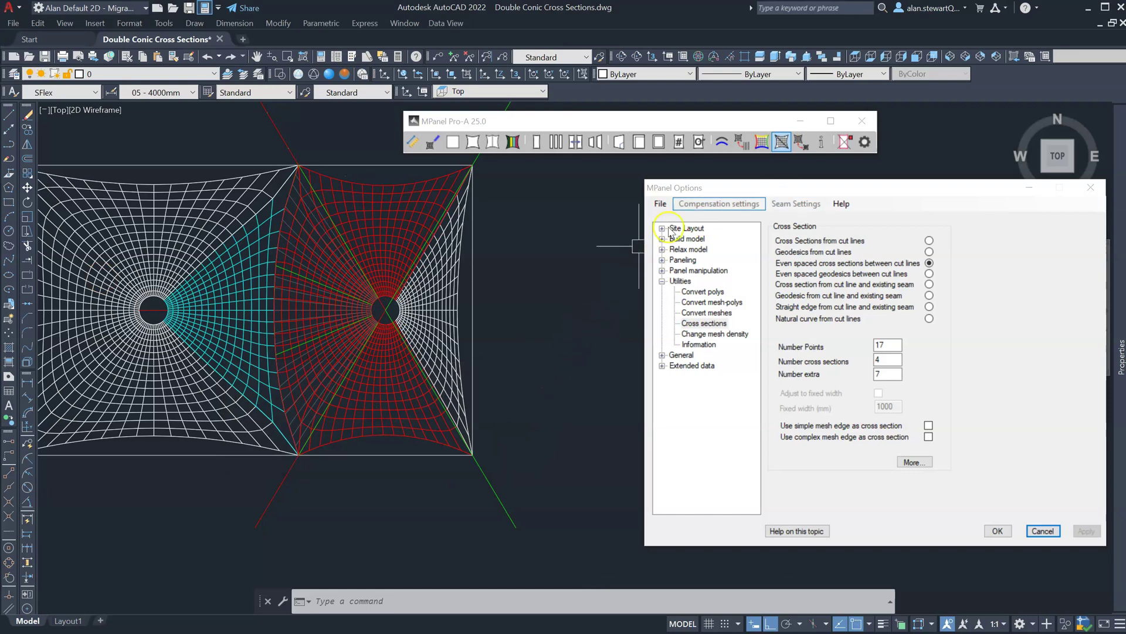
{"action": "left_click", "coordinate": [844, 141]}
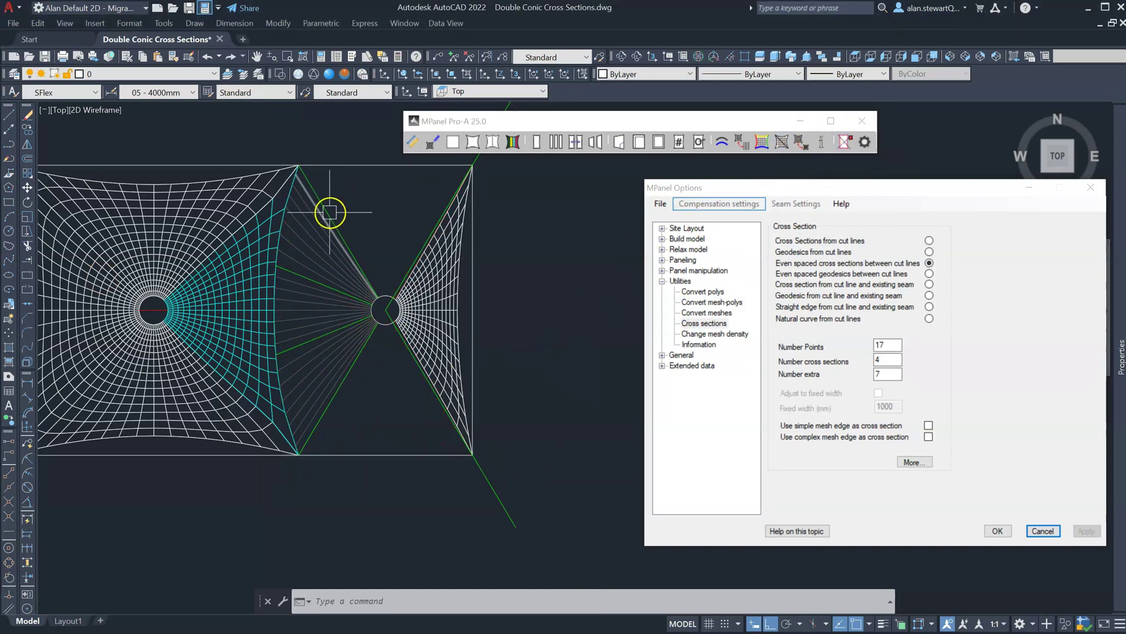
{"action": "scroll", "coordinate": [330, 212], "scroll_direction": "up", "scroll_amount": 2}
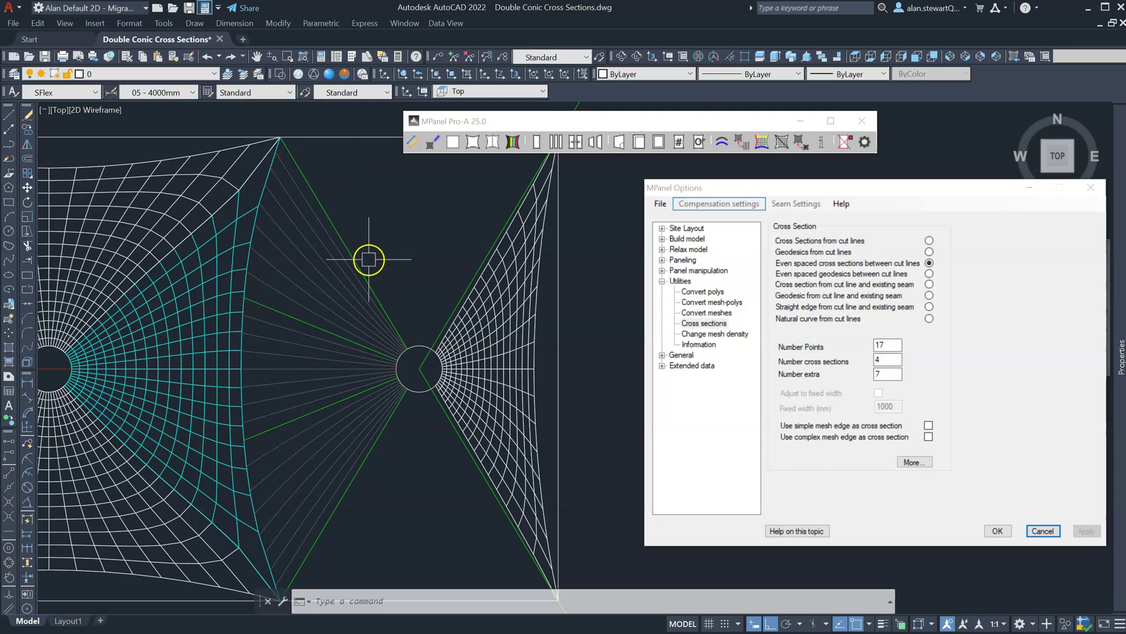
{"action": "scroll", "coordinate": [377, 245], "scroll_direction": "down", "scroll_amount": 4}
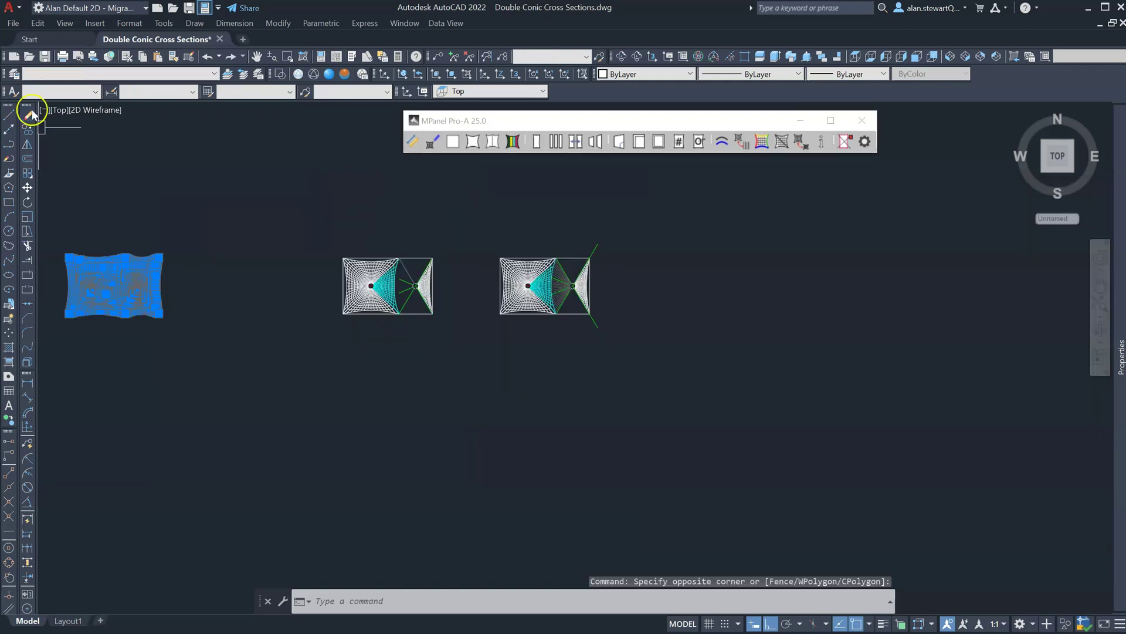
- Copy the double conic mesh to the right of the existing layouts and select its cone part
{"action": "left_click", "coordinate": [28, 127]}
{"action": "scroll", "coordinate": [569, 376], "scroll_direction": "down", "scroll_amount": 7}
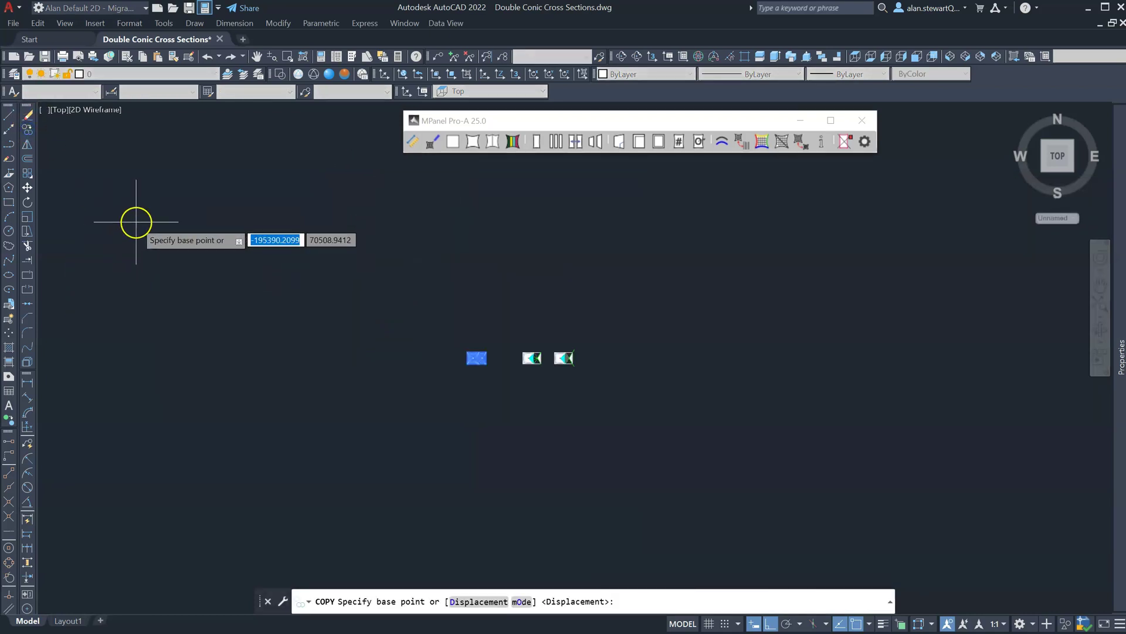
{"action": "left_click", "coordinate": [536, 395]}
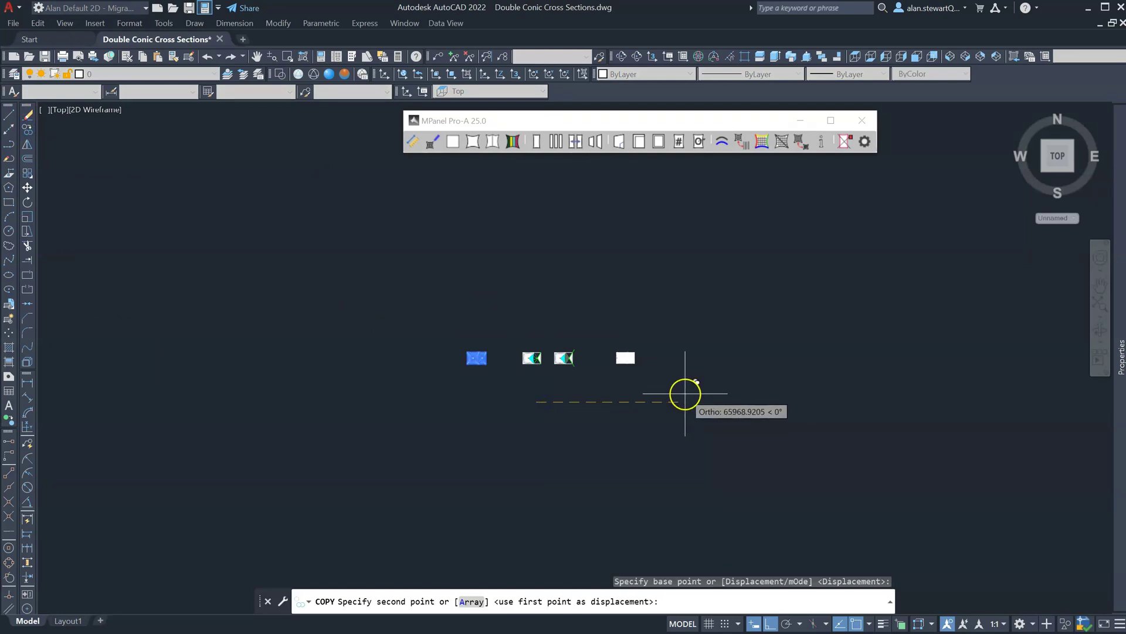
{"action": "left_click", "coordinate": [685, 393]}
{"action": "key", "text": "Return"}
{"action": "scroll", "coordinate": [662, 360], "scroll_direction": "up", "scroll_amount": 10}
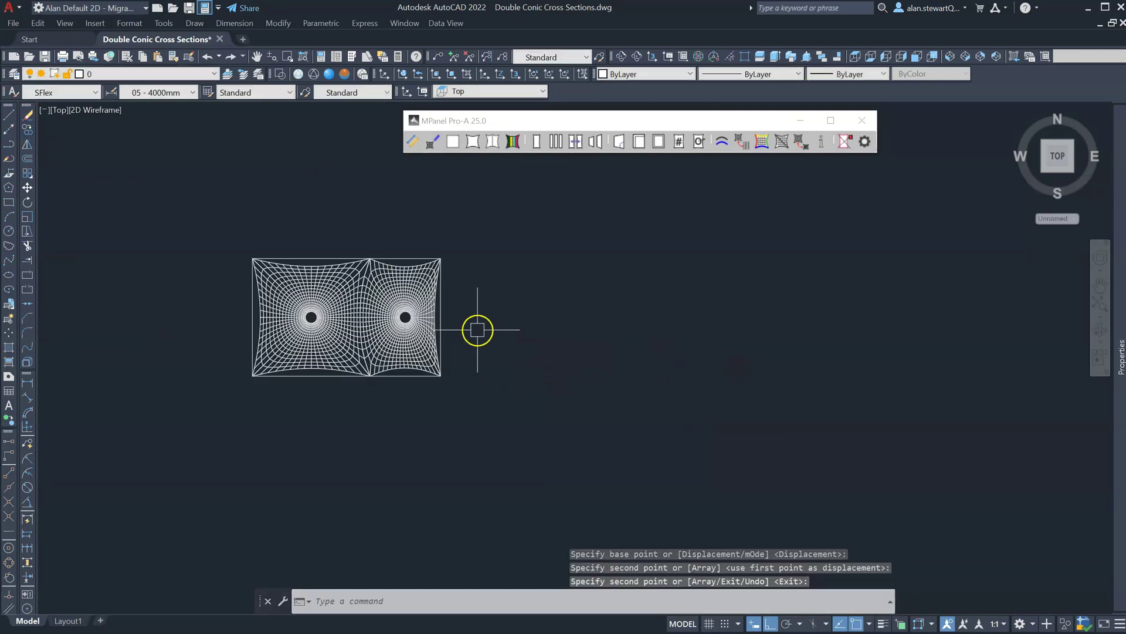
{"action": "left_click", "coordinate": [300, 298]}
{"action": "key", "text": "Return"}
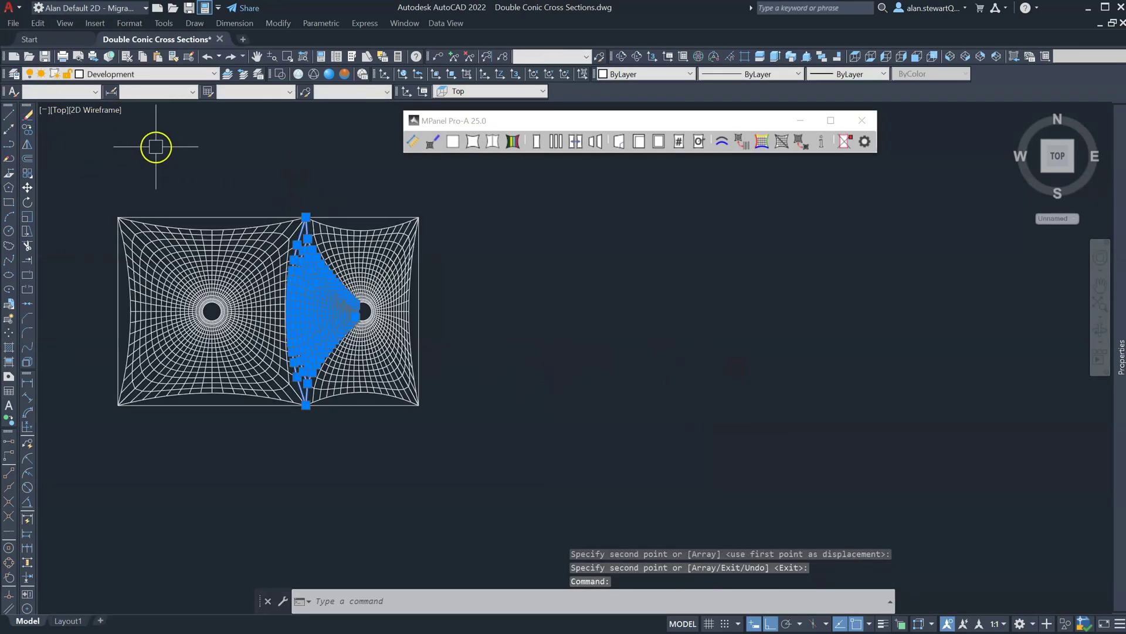
- Copy the selected cone section beside the double conic mesh and select the copy
{"action": "left_click", "coordinate": [27, 128]}
{"action": "left_click", "coordinate": [296, 170]}
{"action": "left_click", "coordinate": [509, 196]}
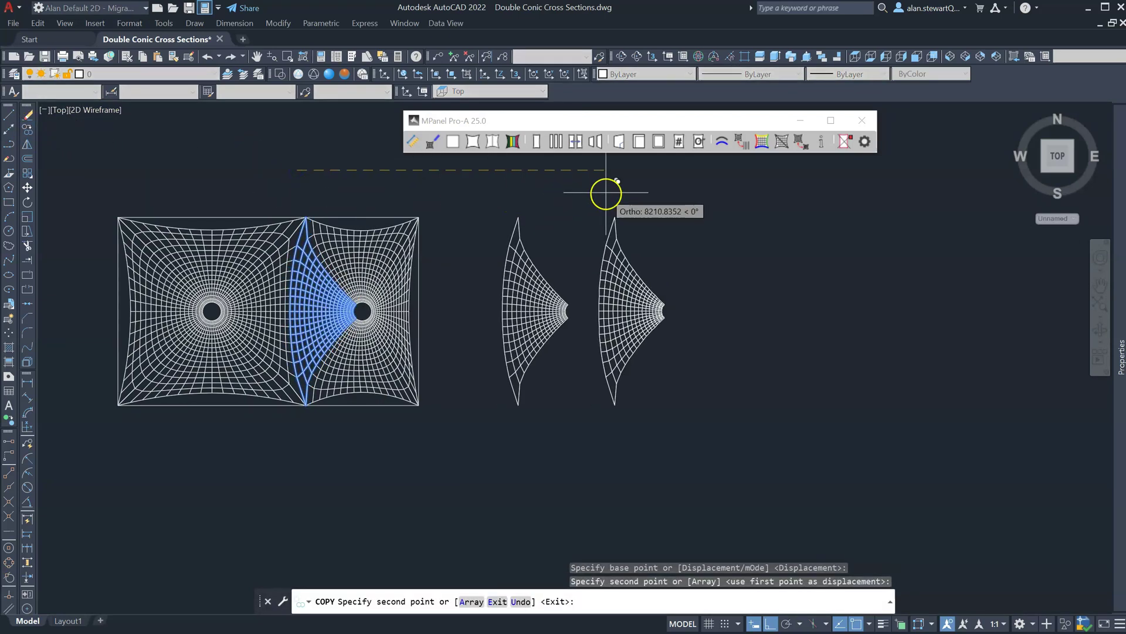
{"action": "key", "text": "Return"}
{"action": "left_click", "coordinate": [558, 293]}
{"action": "left_click", "coordinate": [795, 112]}
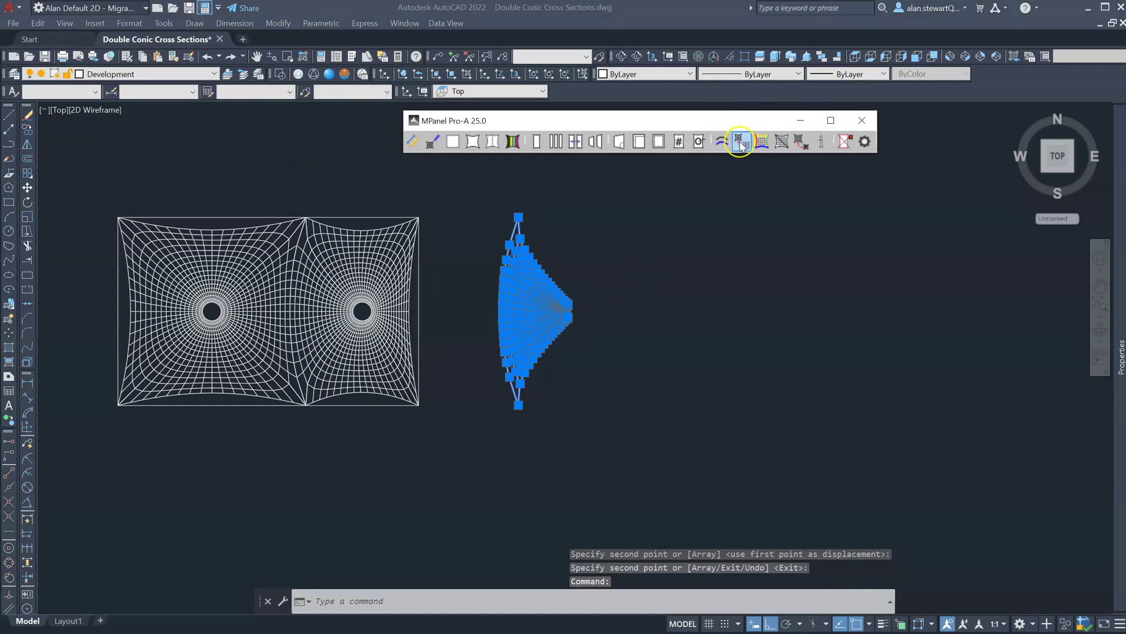
- Convert the cone section copy to polylines using Mesh to polylines with Edge Polylines enabled
{"action": "left_click", "coordinate": [742, 145]}
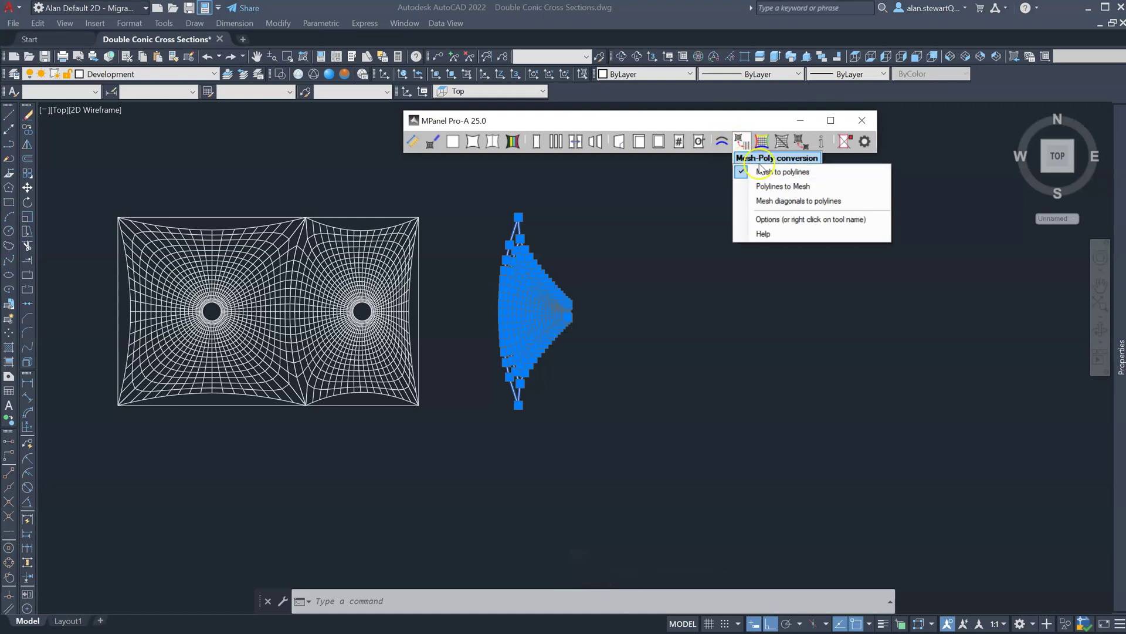
{"action": "right_click", "coordinate": [762, 171]}
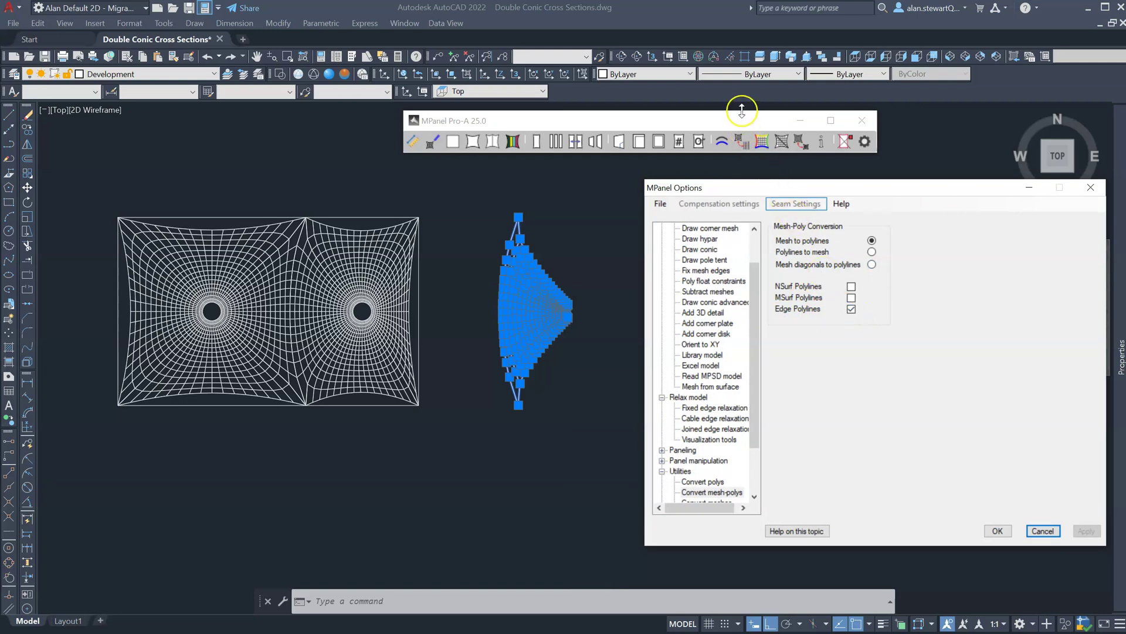
{"action": "left_click", "coordinate": [741, 141]}
{"action": "left_click", "coordinate": [845, 142]}
- Delete the V-shaped polylines, keeping only the curved edge polyline selected for float constraints
{"action": "left_click", "coordinate": [602, 341]}
{"action": "left_click", "coordinate": [560, 257]}
{"action": "key", "text": "Delete"}
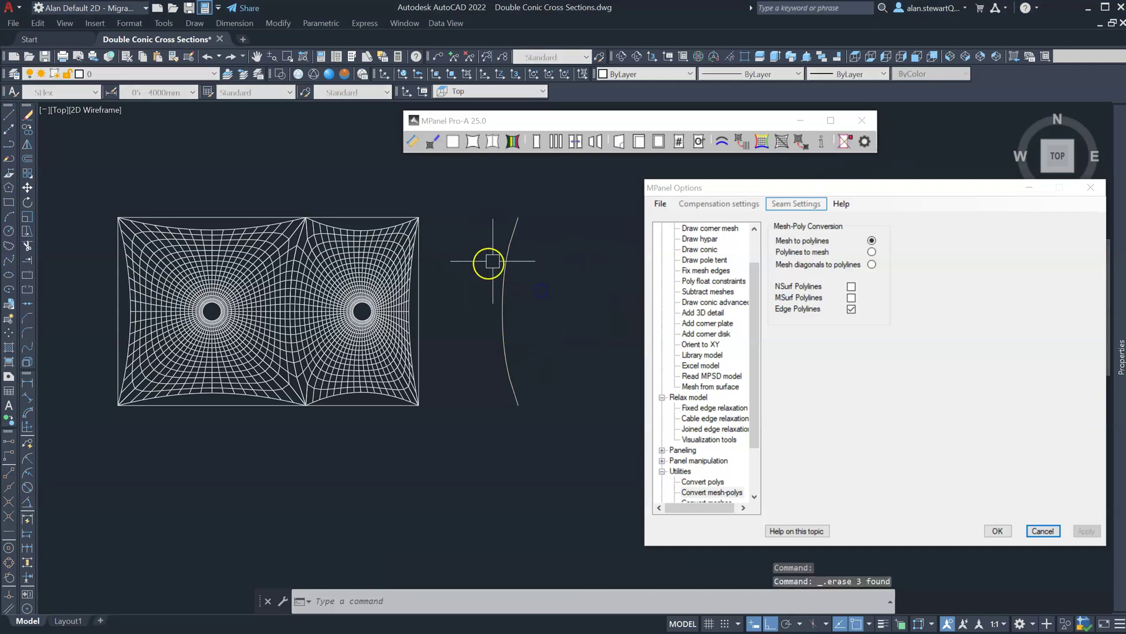
{"action": "left_click", "coordinate": [503, 276]}
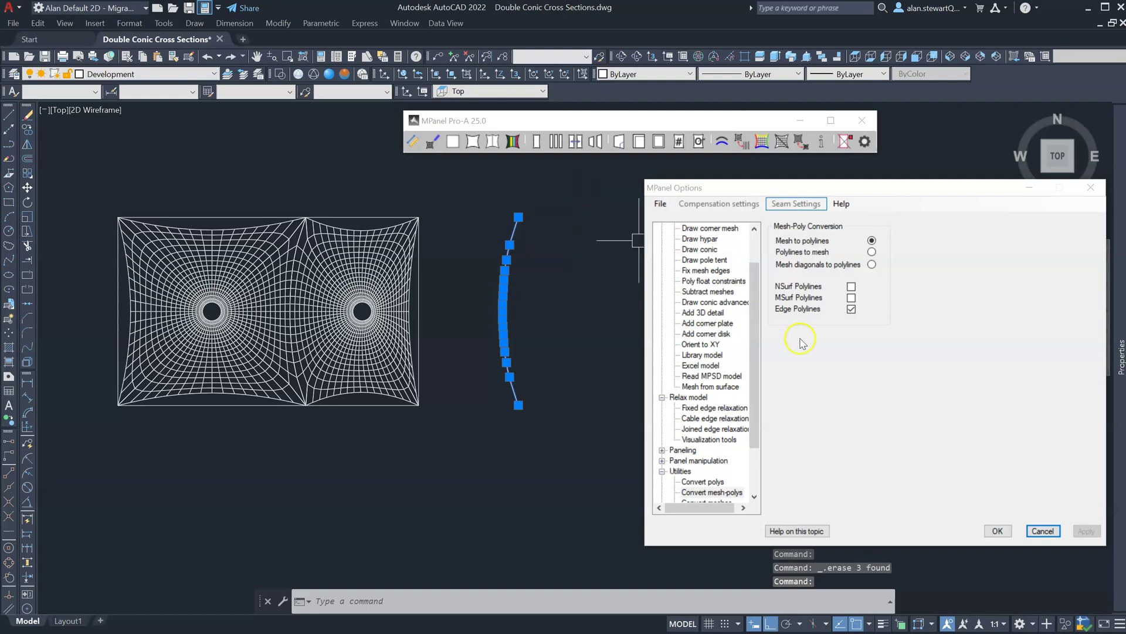
{"action": "left_click", "coordinate": [732, 281]}
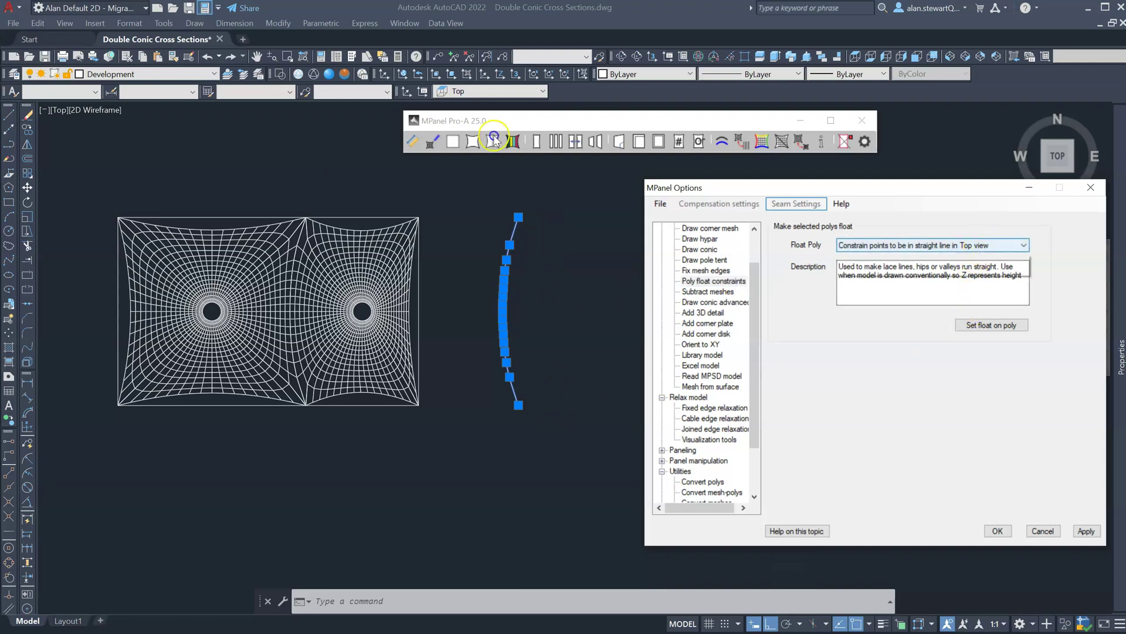
- Set a float constraint on the polyline keeping its points in a straight line in Top view
{"action": "left_click", "coordinate": [987, 245]}
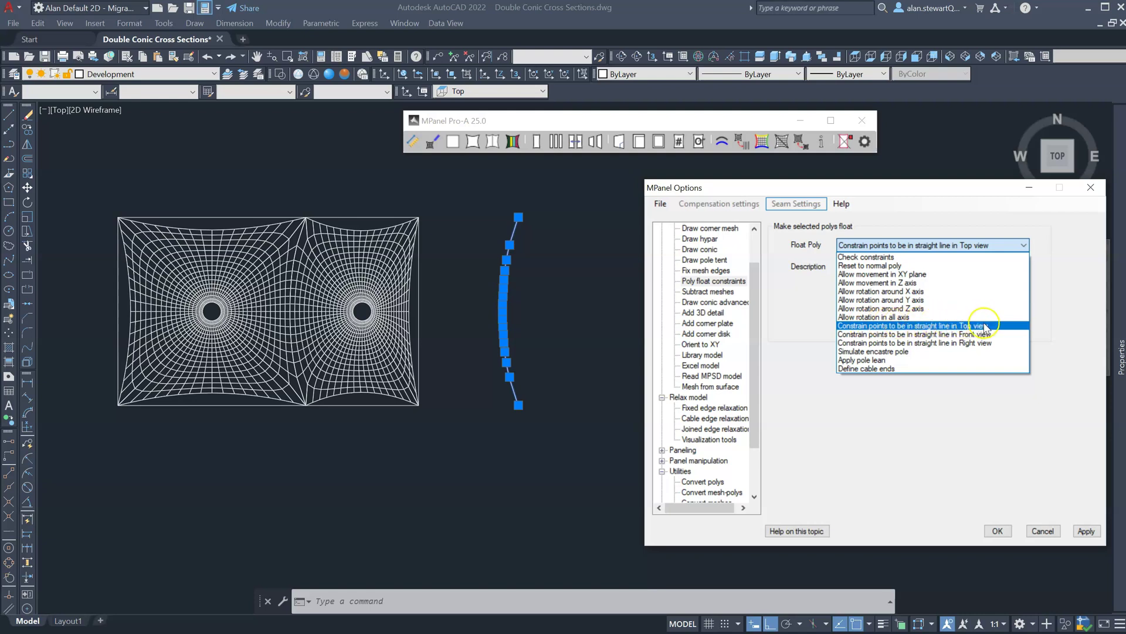
{"action": "left_click", "coordinate": [1091, 535]}
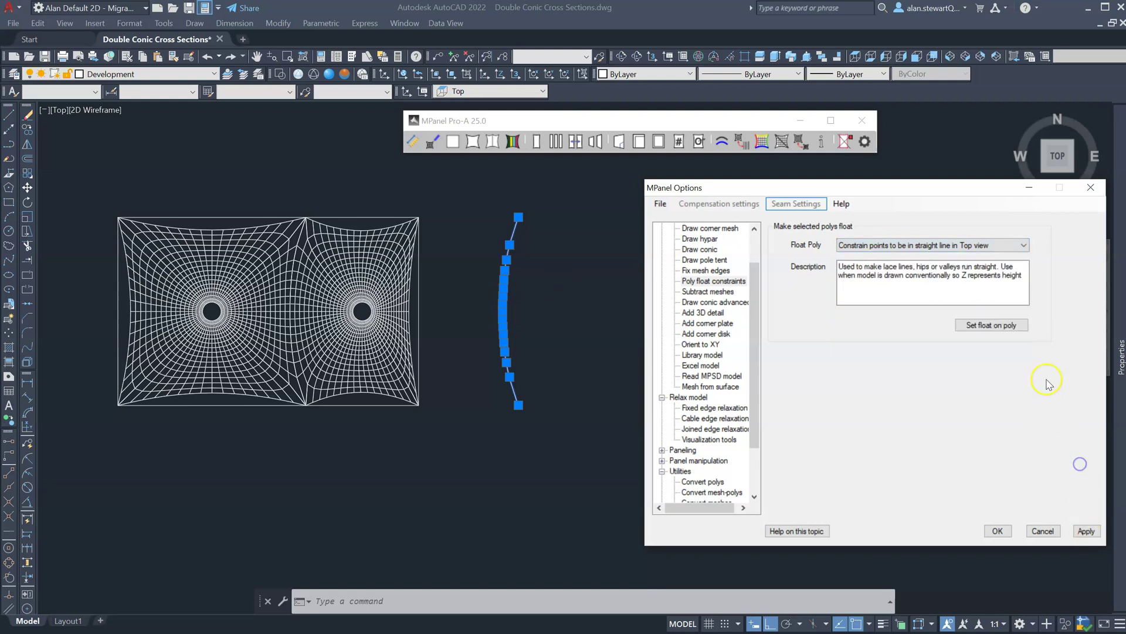
{"action": "left_click", "coordinate": [987, 326]}
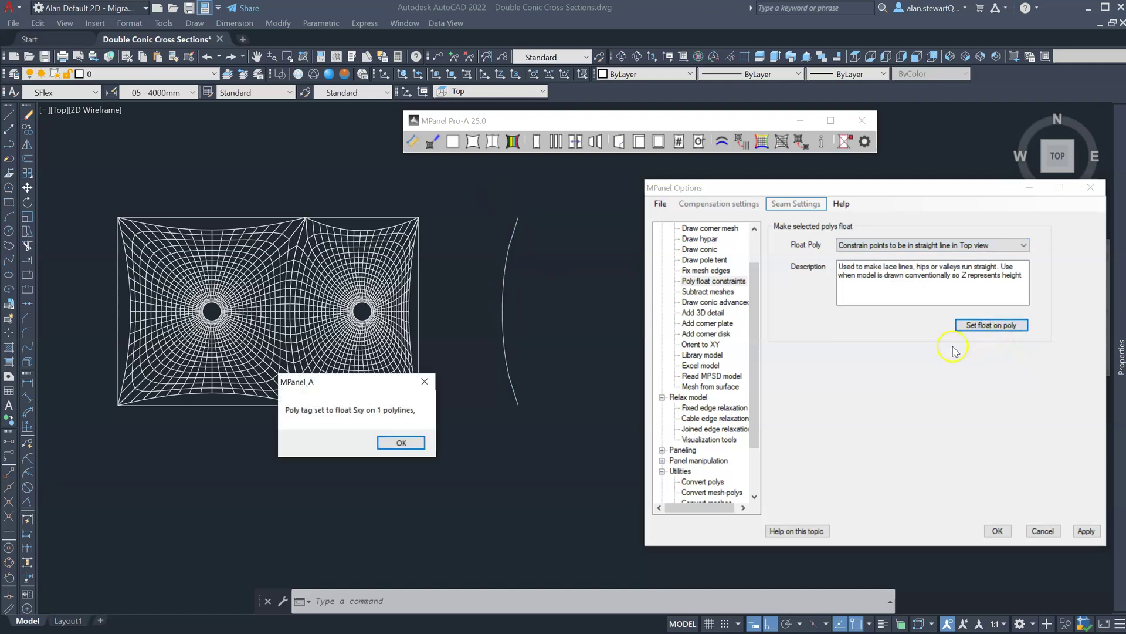
{"action": "left_click", "coordinate": [398, 441]}
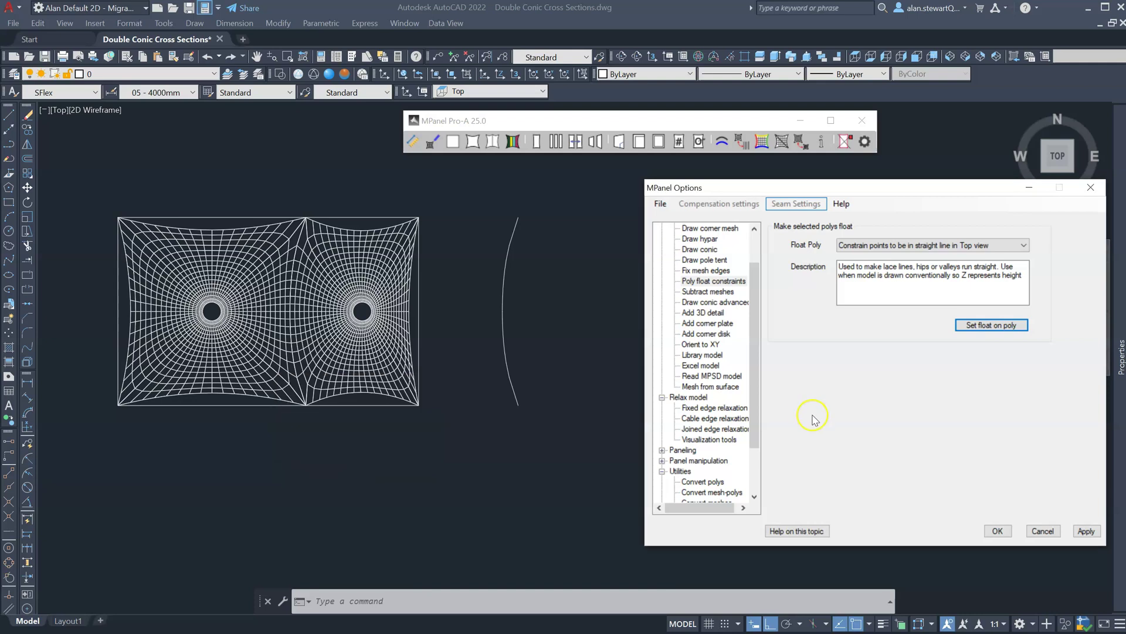
- Select the curved polyline and start the MOVE command
{"action": "left_click", "coordinate": [515, 390]}
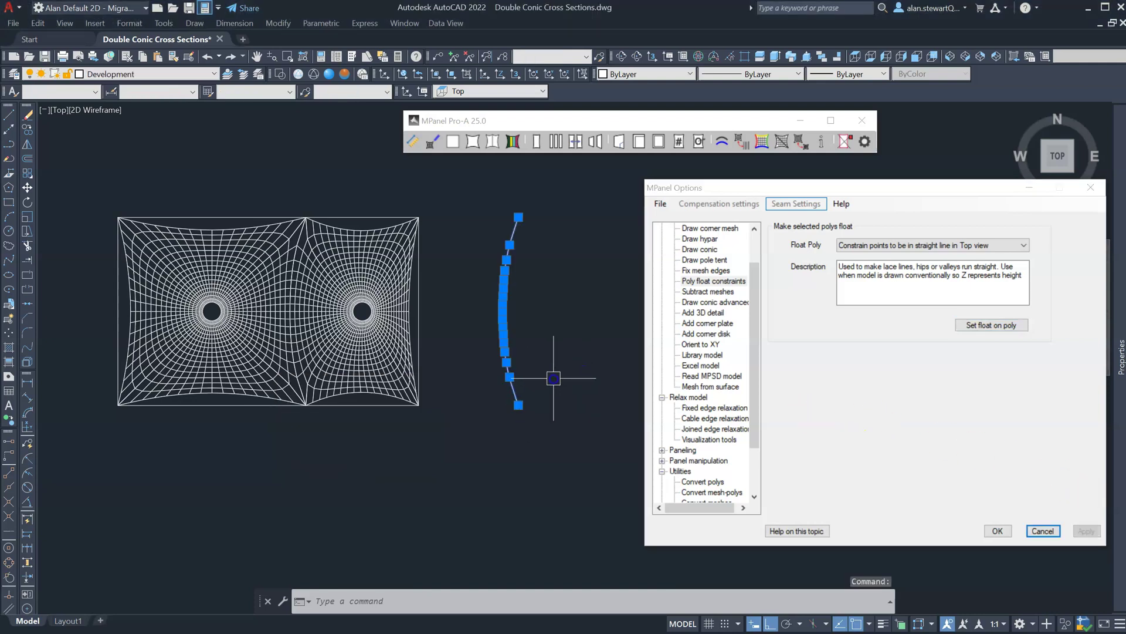
{"action": "type", "text": "m"}
{"action": "key", "text": "Return"}
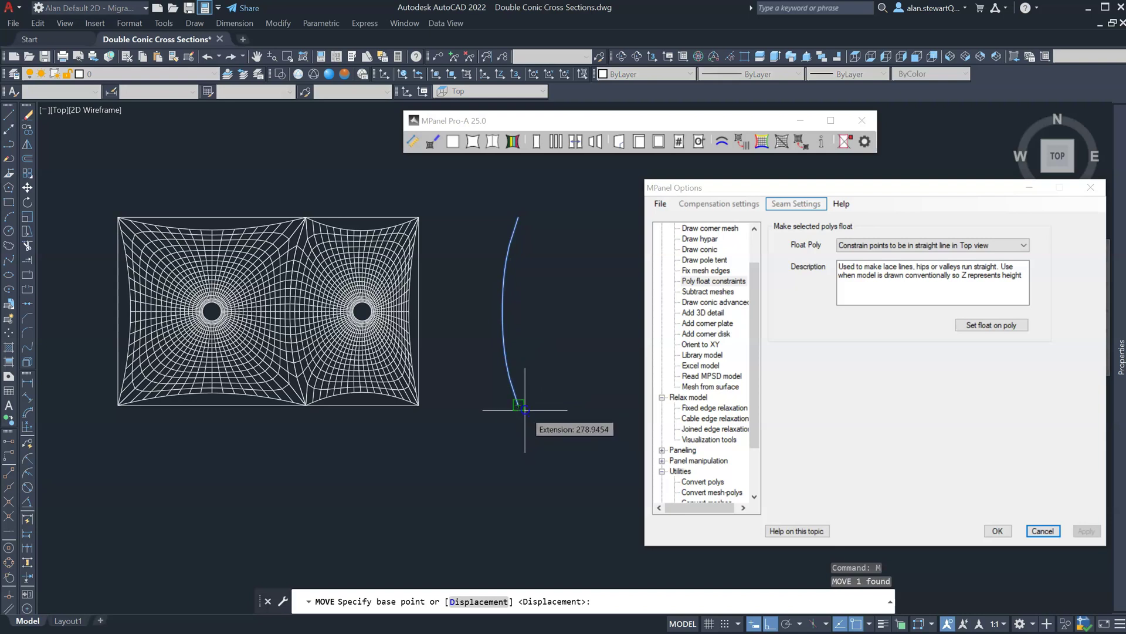
- Move the polyline by its lower end onto the mesh seam end, then crossing-select the whole mesh
{"action": "left_click", "coordinate": [519, 405]}
{"action": "scroll", "coordinate": [405, 417], "scroll_direction": "up", "scroll_amount": 5}
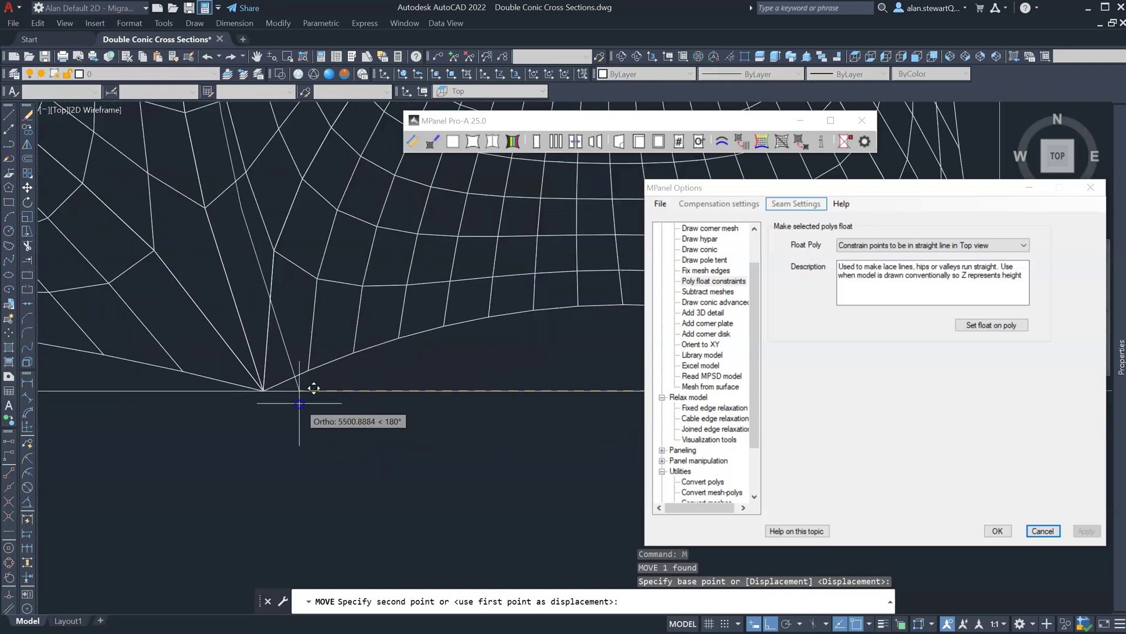
{"action": "left_click", "coordinate": [296, 437]}
{"action": "scroll", "coordinate": [477, 402], "scroll_direction": "down", "scroll_amount": 10}
{"action": "left_click", "coordinate": [504, 416]}
{"action": "left_click", "coordinate": [276, 223]}
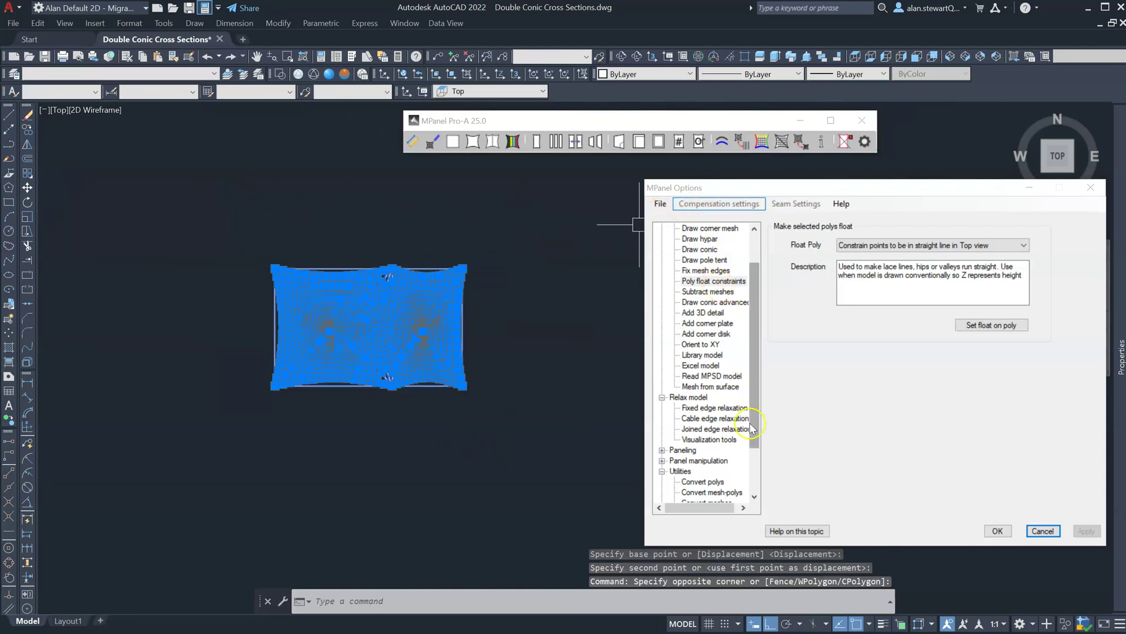
- Relax the mesh with joined edge relaxation and variable warp stress, then clear the stress colouring
{"action": "left_click", "coordinate": [714, 429]}
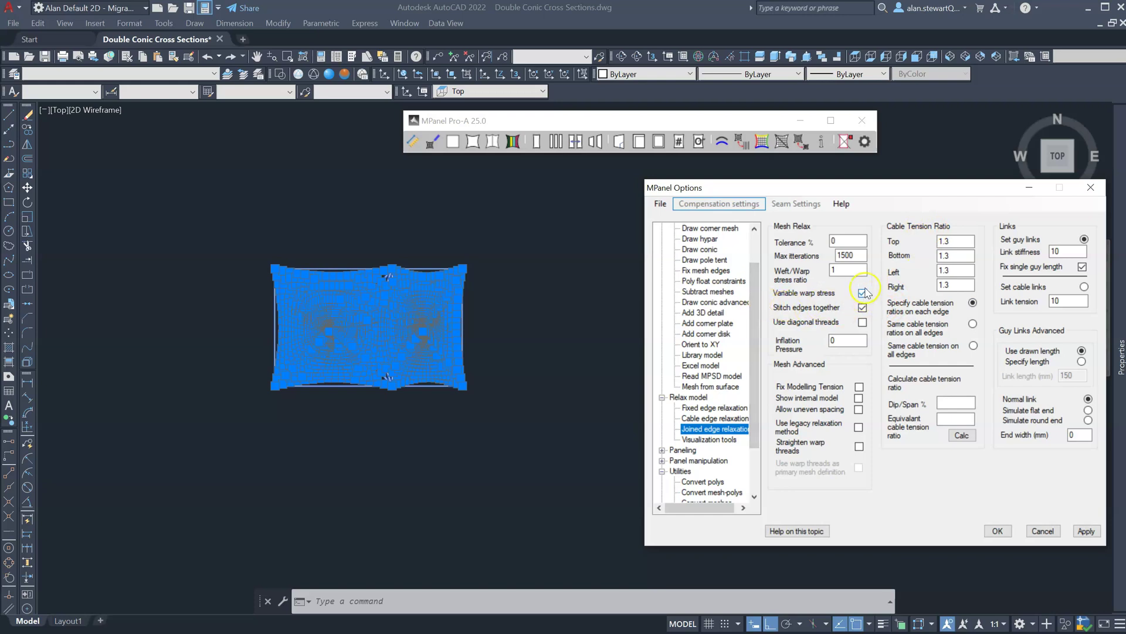
{"action": "left_click", "coordinate": [1084, 530]}
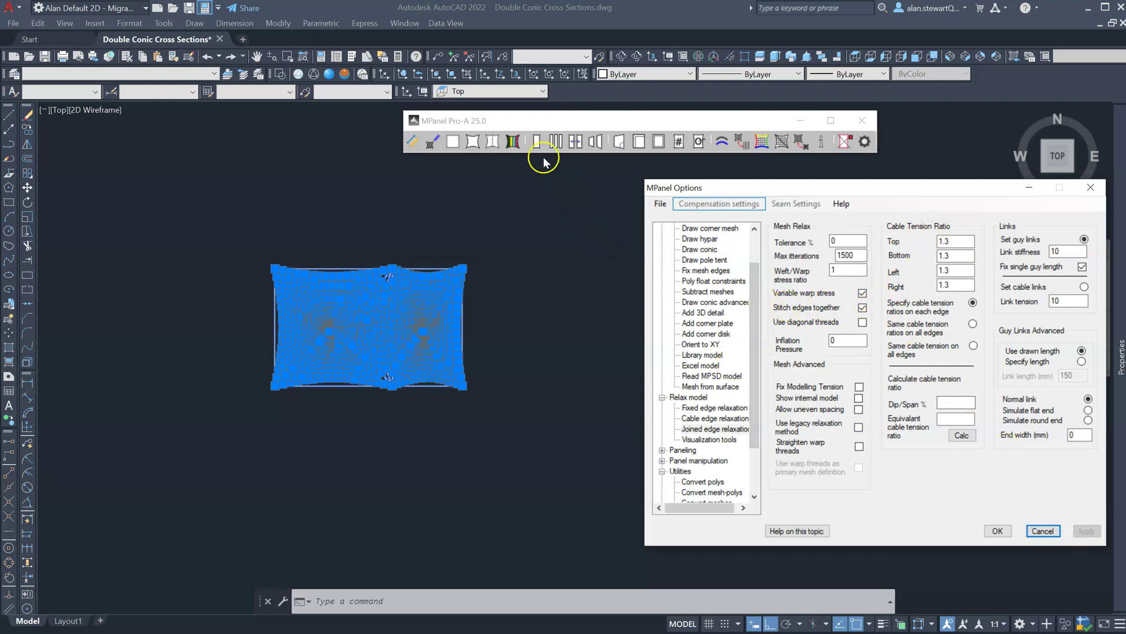
{"action": "left_click", "coordinate": [495, 142]}
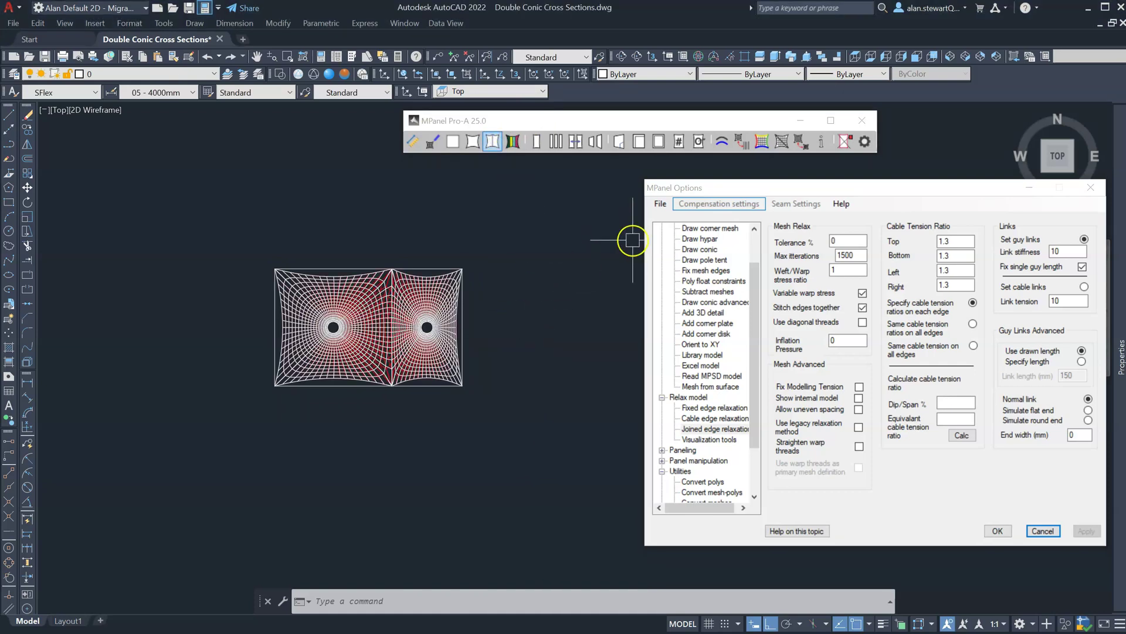
{"action": "scroll", "coordinate": [424, 336], "scroll_direction": "up", "scroll_amount": 4}
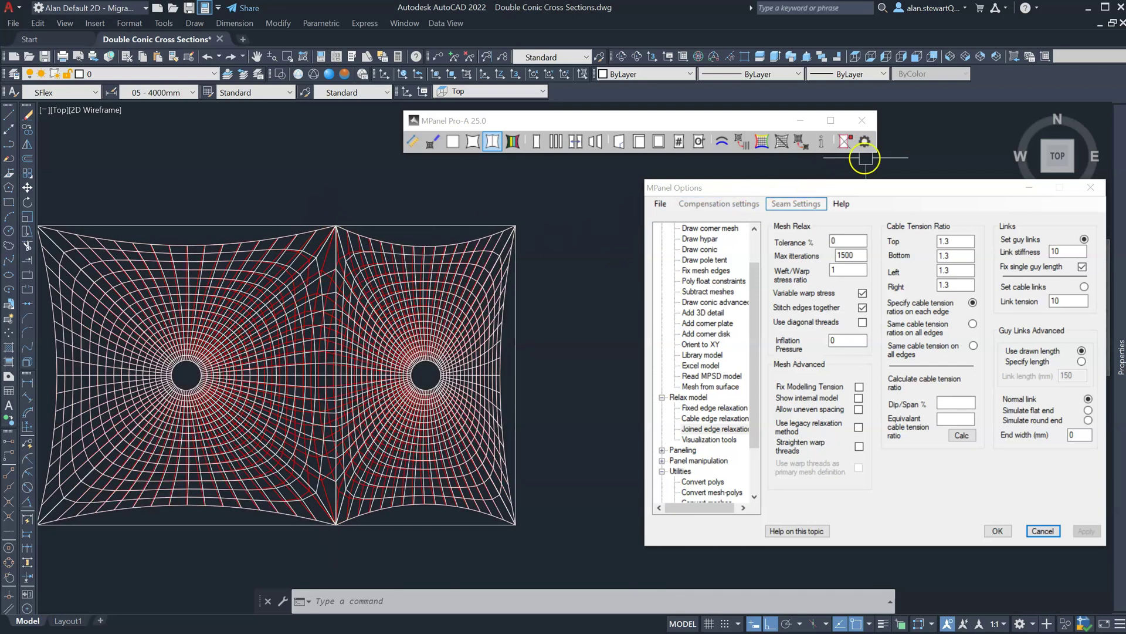
{"action": "left_click", "coordinate": [849, 142]}
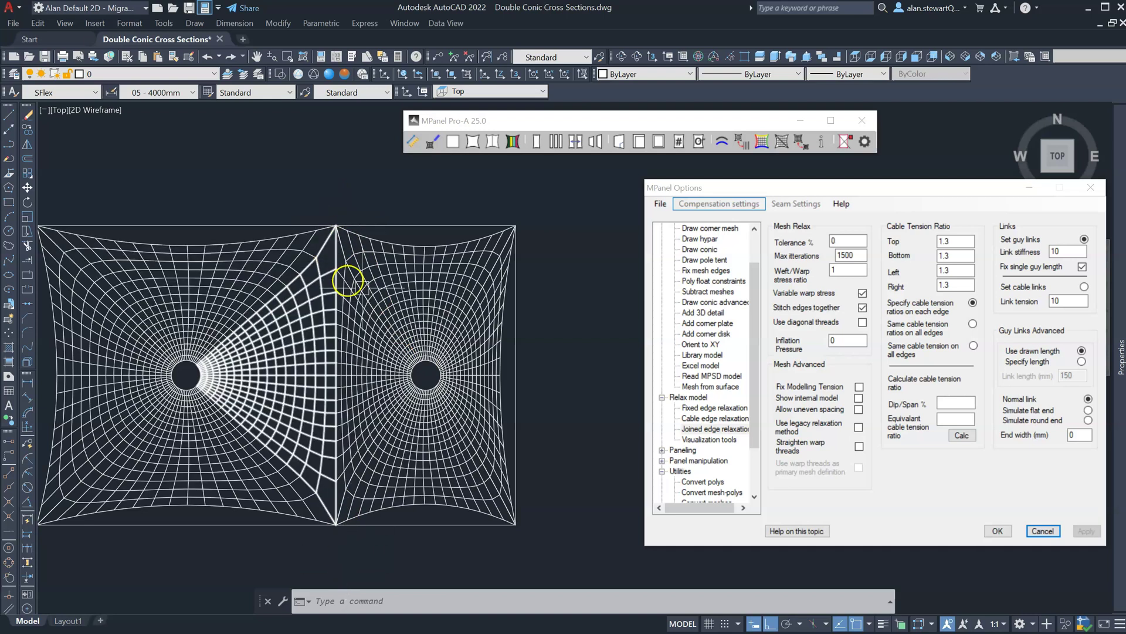
{"action": "scroll", "coordinate": [351, 330], "scroll_direction": "down", "scroll_amount": 2}
{"action": "left_click", "coordinate": [496, 512]}
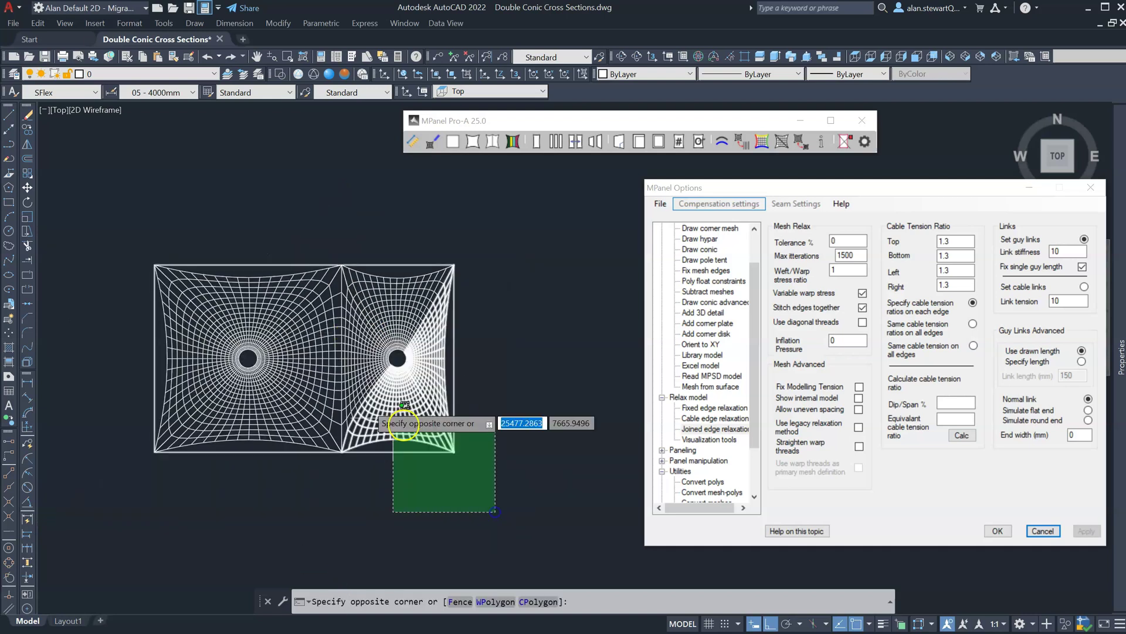
{"action": "left_click", "coordinate": [115, 203]}
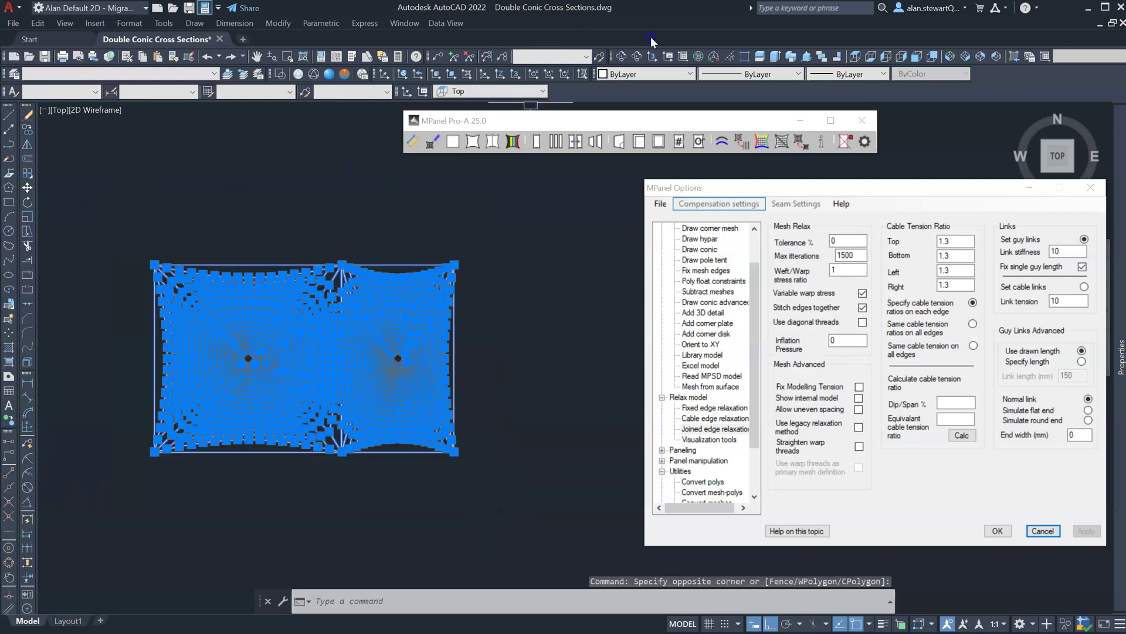
{"action": "left_click", "coordinate": [638, 57]}
{"action": "left_click_drag", "start_coordinate": [543, 452], "coordinate": [540, 227]}
{"action": "left_click_drag", "start_coordinate": [499, 443], "coordinate": [479, 415]}
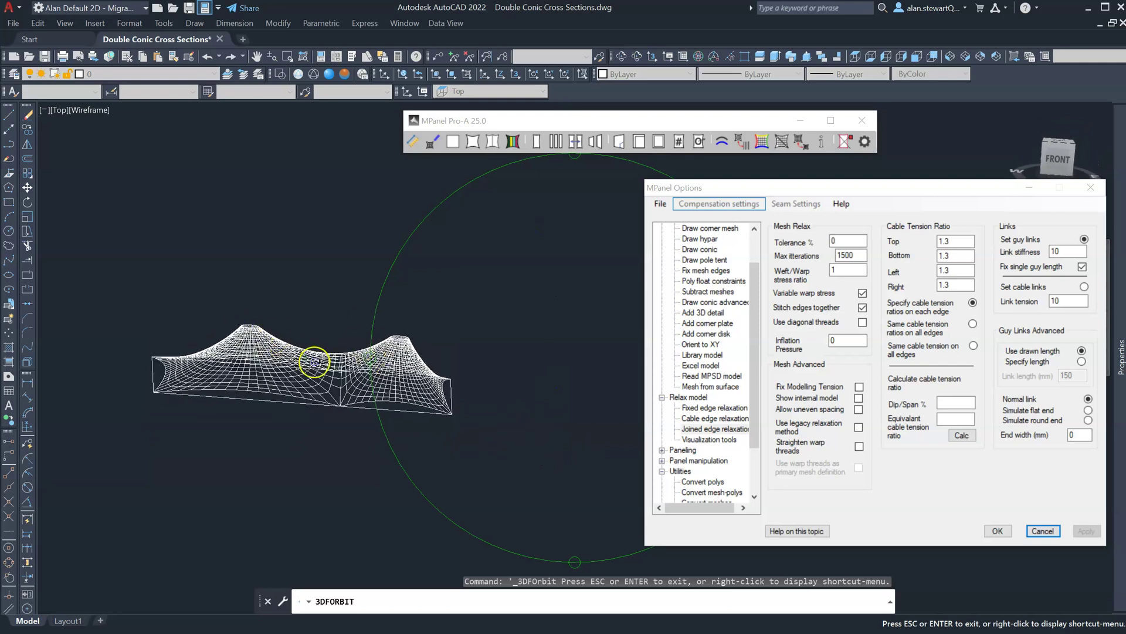
{"action": "left_click_drag", "start_coordinate": [540, 329], "coordinate": [526, 457]}
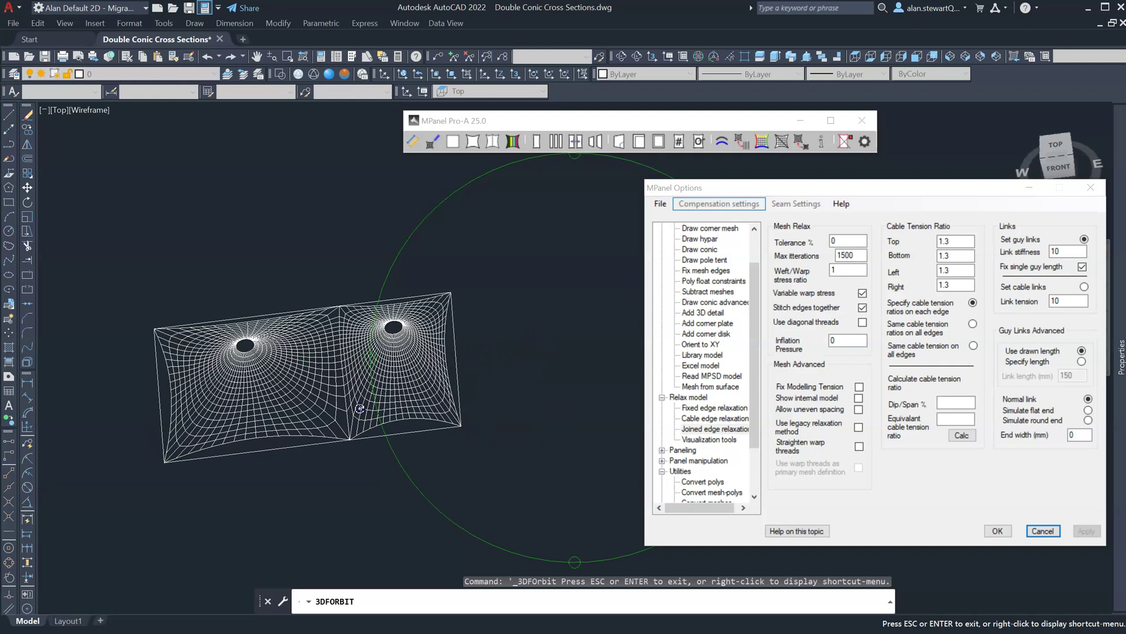
{"action": "key", "text": "Escape"}
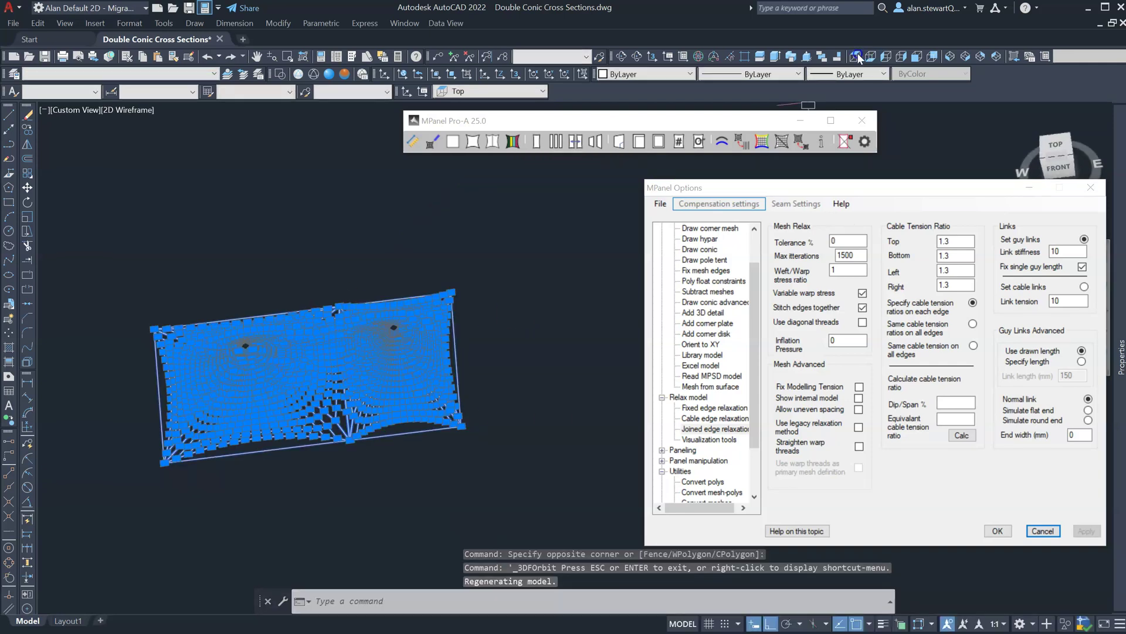
{"action": "left_click", "coordinate": [854, 56]}
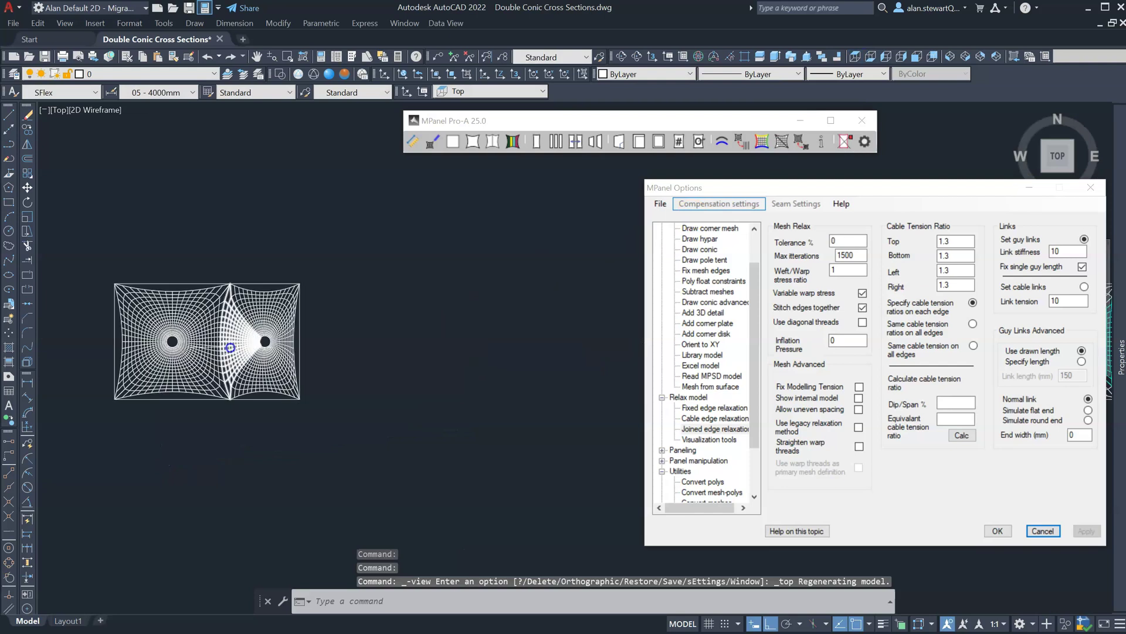